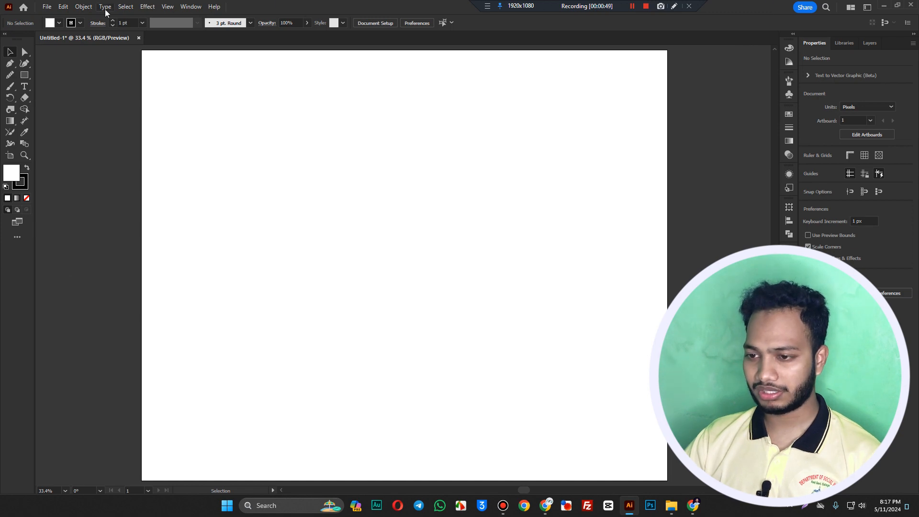
pyautogui.click(130, 6)
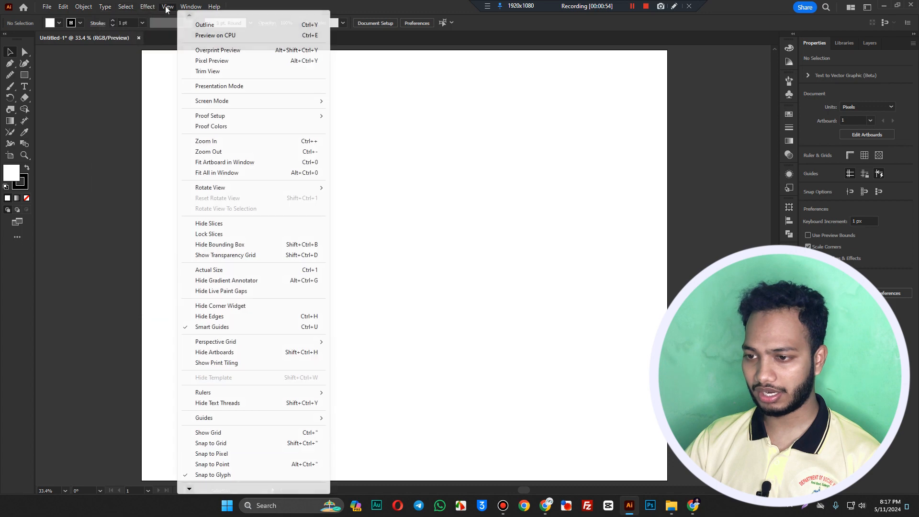
pyautogui.moveTo(187, 10)
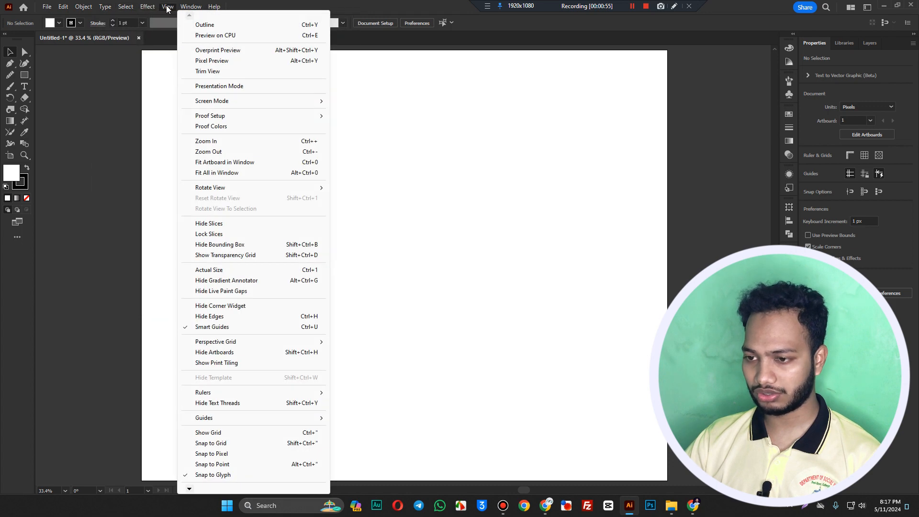
pyautogui.moveTo(148, 7)
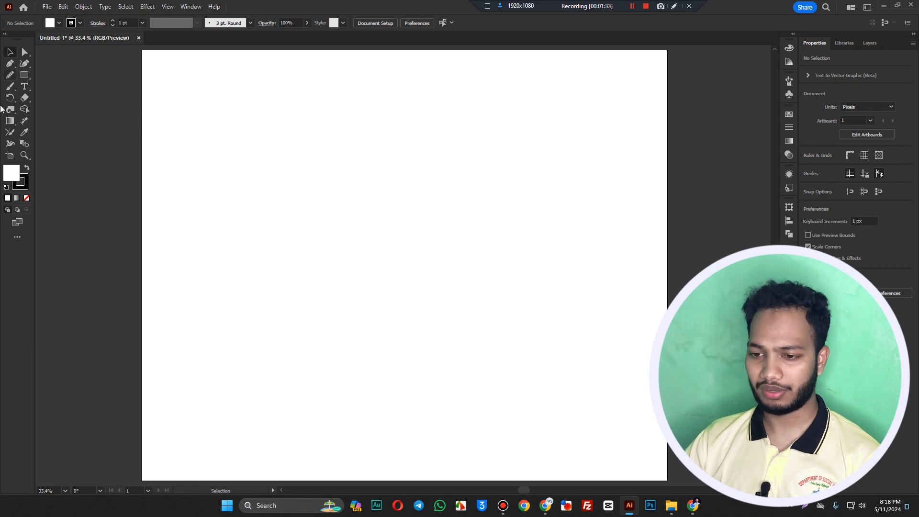
# - Remove the stroke and draw a white rectangle about 522 by 504 px in the upper part of the artboard
pyautogui.click(27, 190)
pyautogui.click(26, 197)
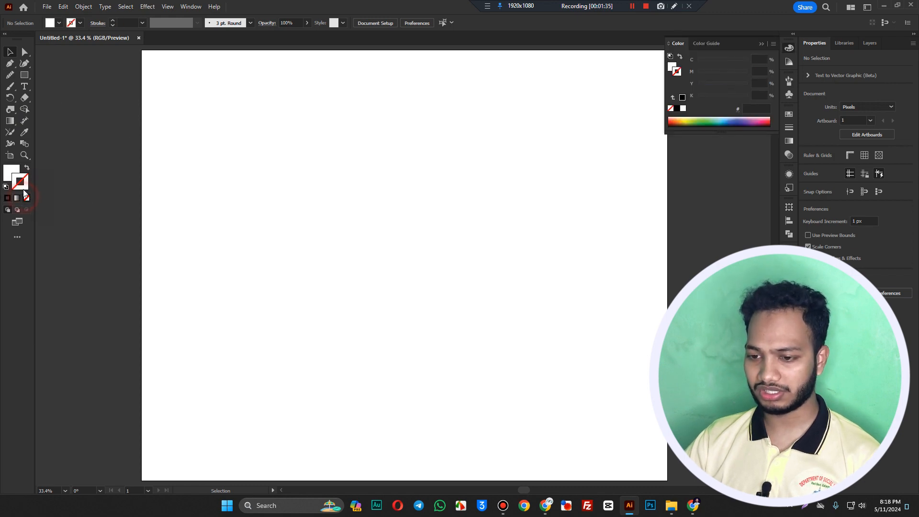
pyautogui.press('m')
pyautogui.moveTo(265, 133); pyautogui.dragTo(379, 241)
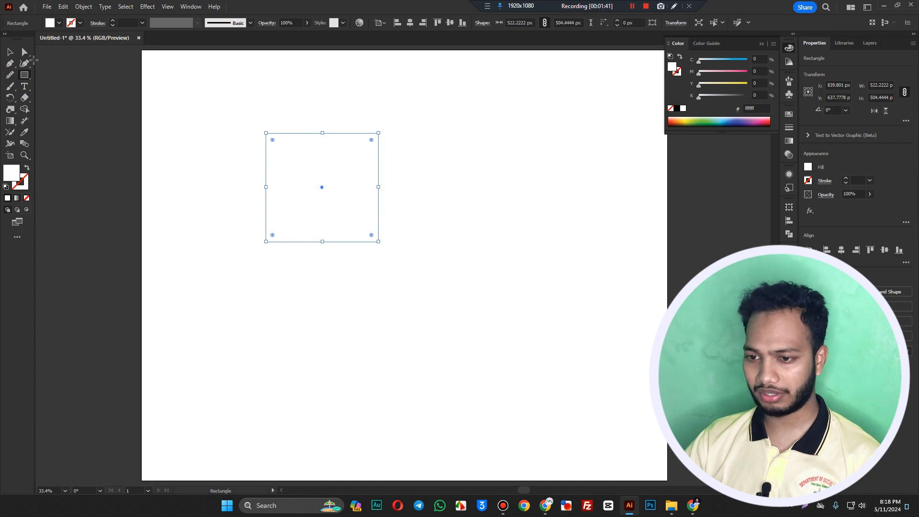
# - Start a Drop Shadow effect on the rectangle with Normal mode and 81% opacity
pyautogui.click(10, 51)
pyautogui.click(147, 7)
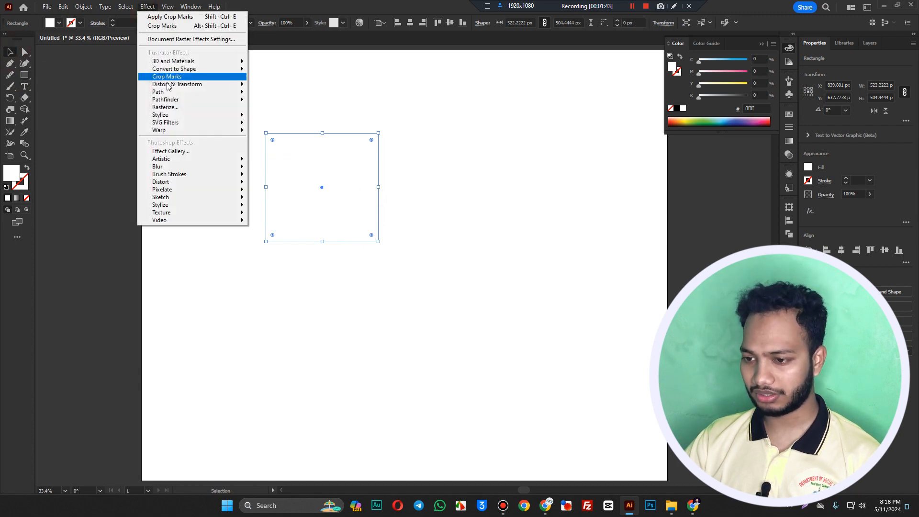
pyautogui.moveTo(170, 116)
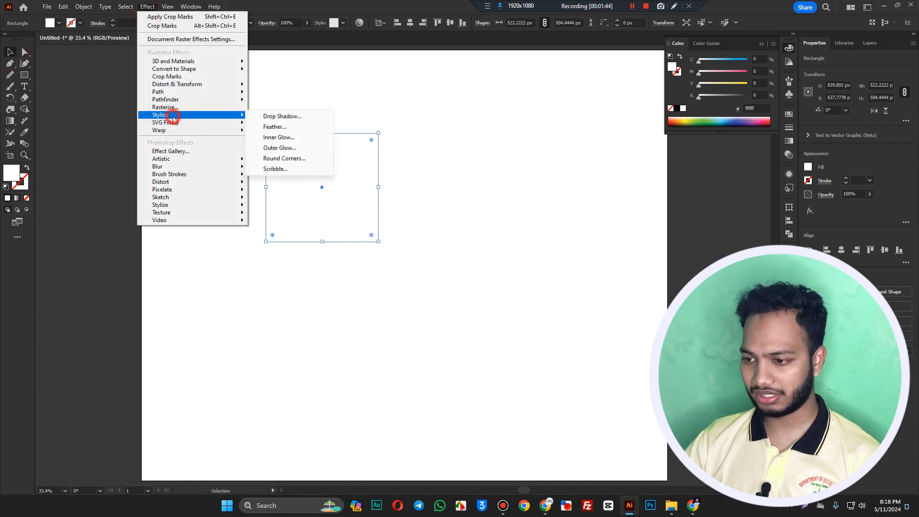
pyautogui.click(286, 119)
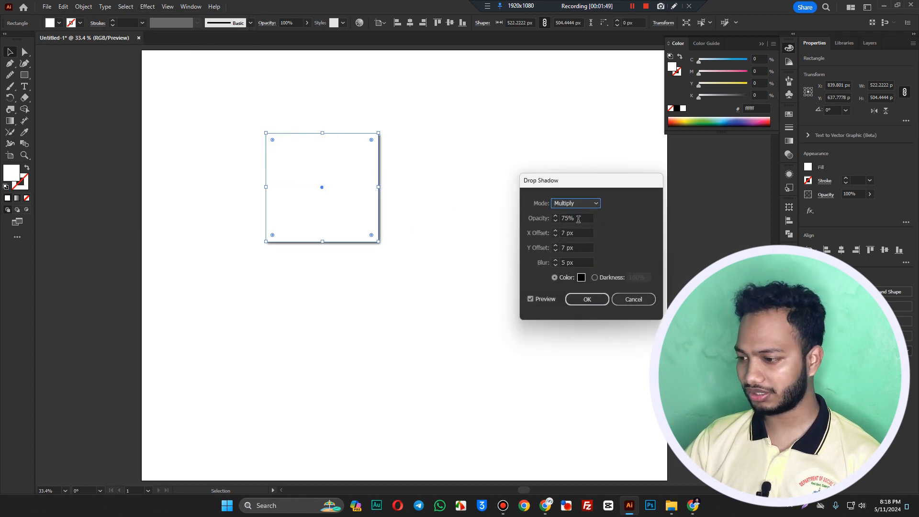
pyautogui.click(558, 218)
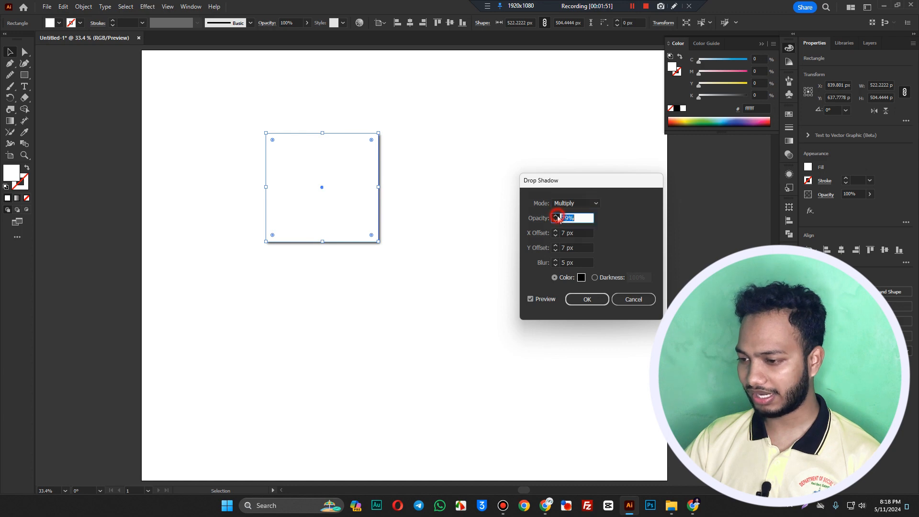
pyautogui.click(581, 204)
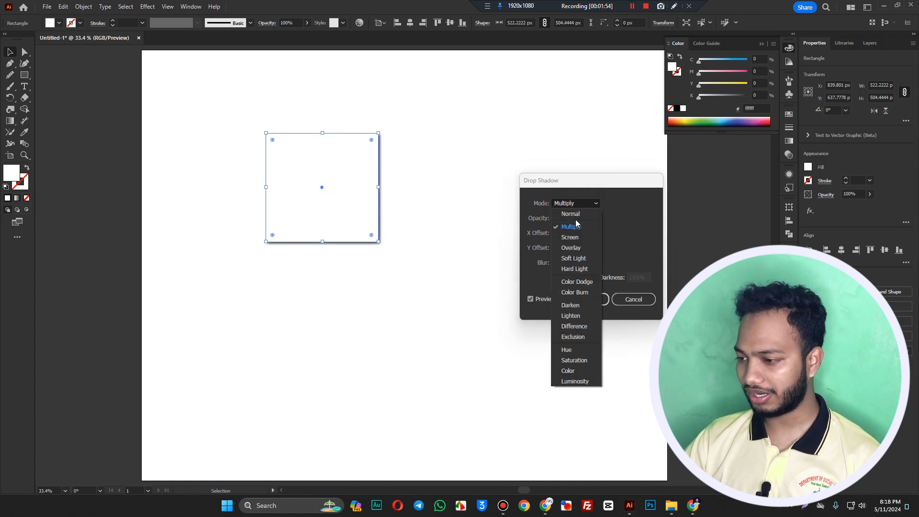
pyautogui.click(577, 214)
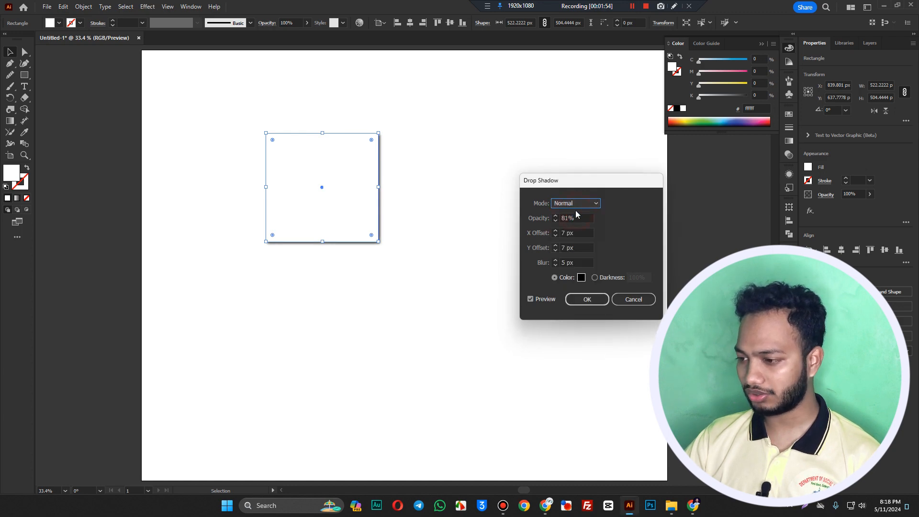
# - Set the shadow's X offset to 16 px, Y offset to 17 px and blur to 15 px
pyautogui.click(555, 230)
pyautogui.click(555, 231)
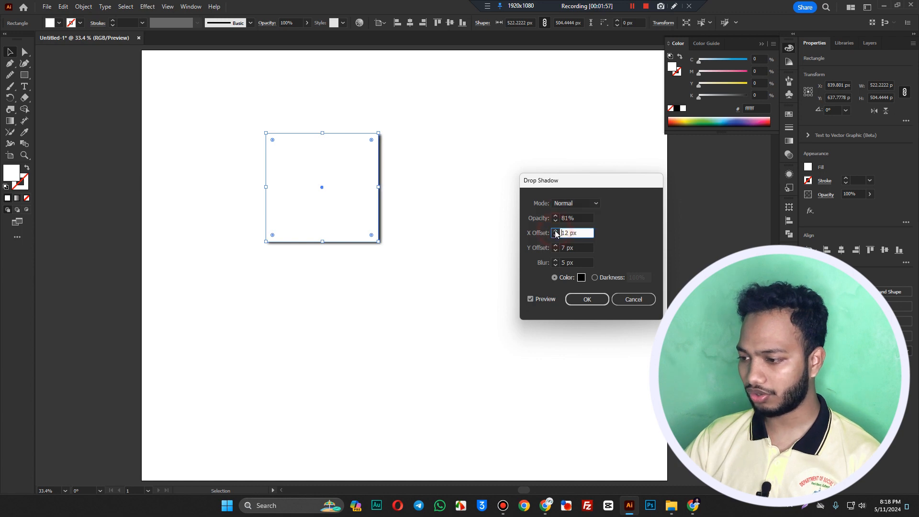
pyautogui.click(555, 231)
pyautogui.click(556, 230)
pyautogui.click(555, 245)
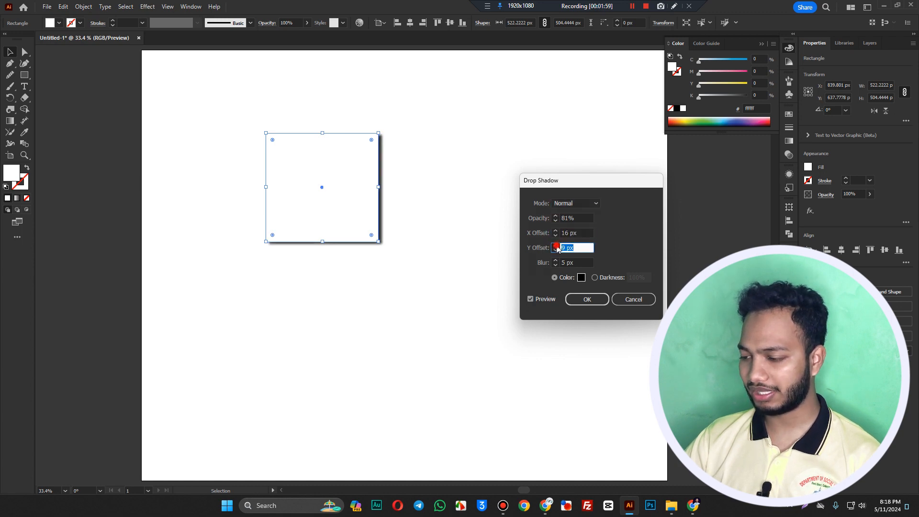
pyautogui.click(556, 246)
pyautogui.click(556, 246)
pyautogui.press('Tab')
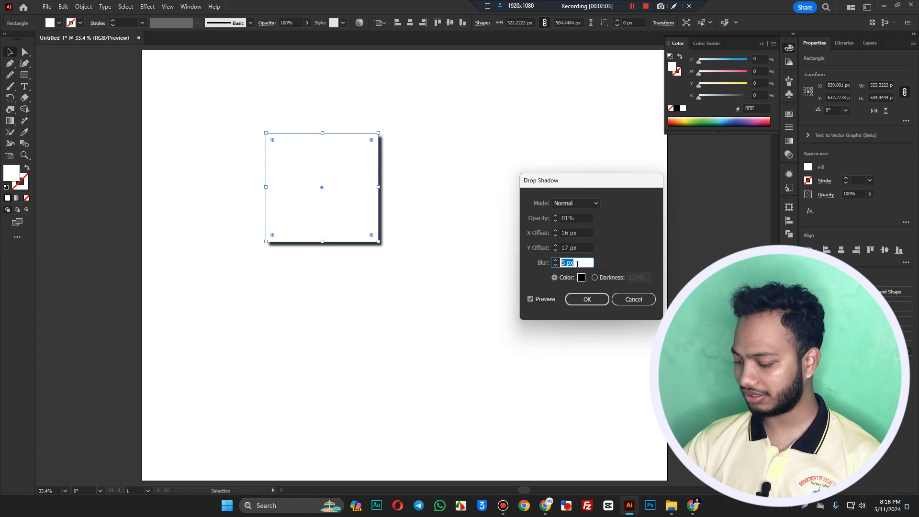
pyautogui.write('15')
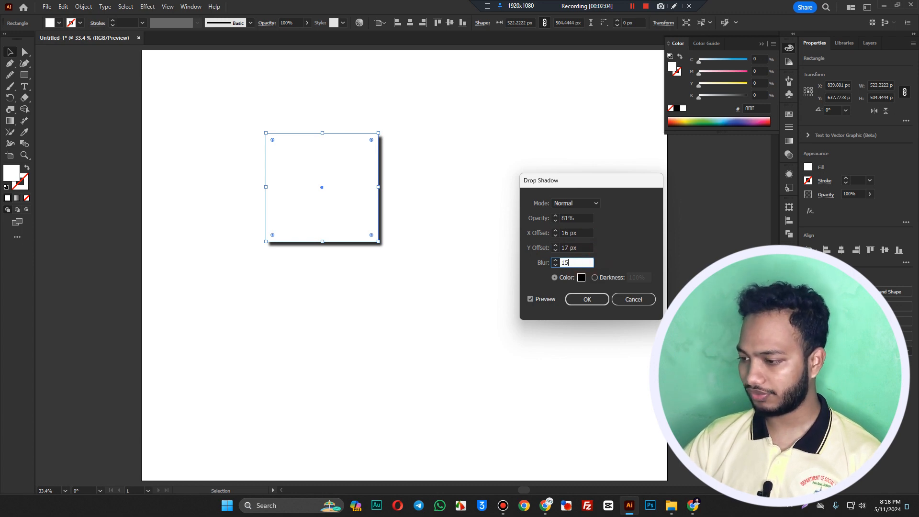
pyautogui.click(567, 246)
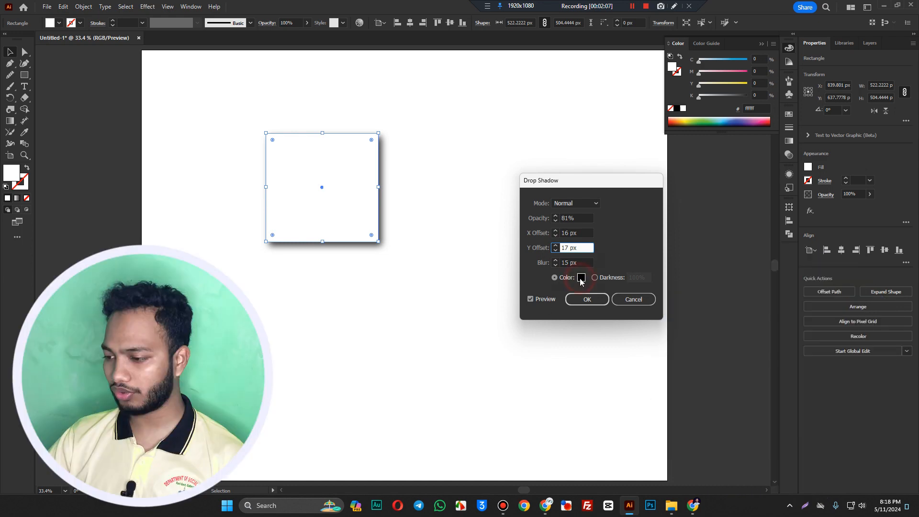
# - Change the shadow colour to light grey c1c1c1, apply the drop shadow and deselect the rectangle
pyautogui.click(581, 277)
pyautogui.click(680, 337)
pyautogui.click(654, 369)
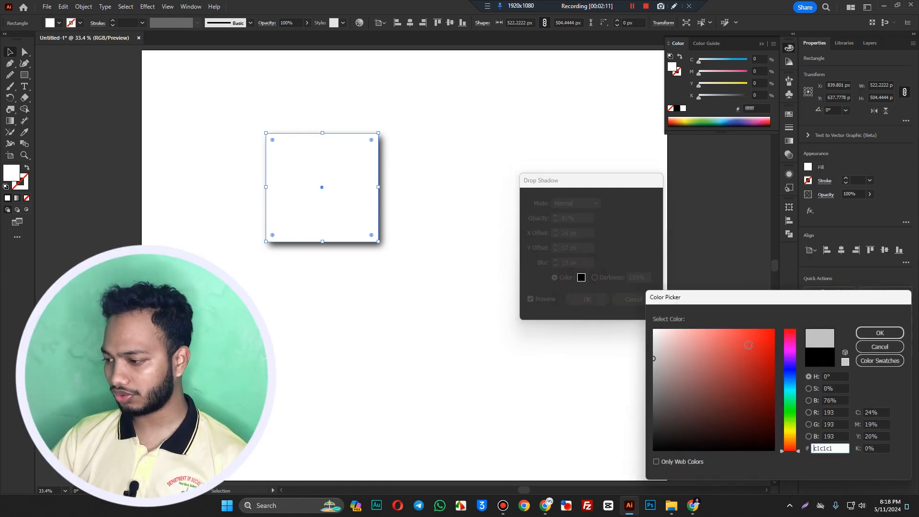
pyautogui.click(880, 333)
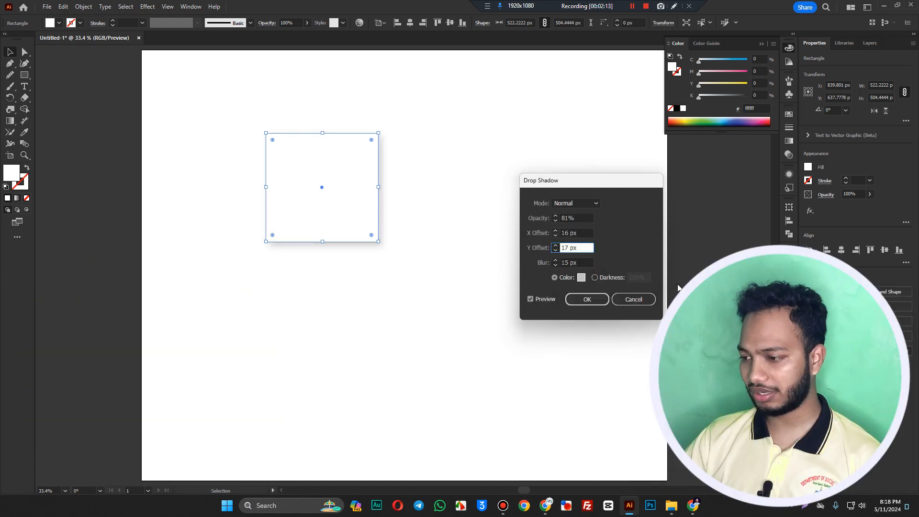
pyautogui.click(586, 300)
pyautogui.click(503, 273)
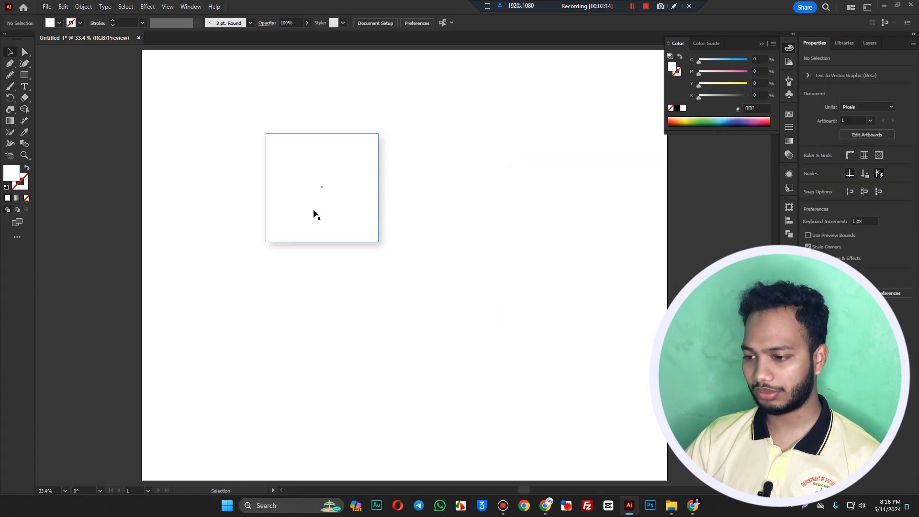
# - Move the shadowed rectangle horizontally towards the artboard's left edge, to an X position of about 643 px
pyautogui.moveTo(314, 212)
pyautogui.mouseDown()
pyautogui.moveTo(357, 187)
pyautogui.moveTo(315, 219)
pyautogui.mouseUp()
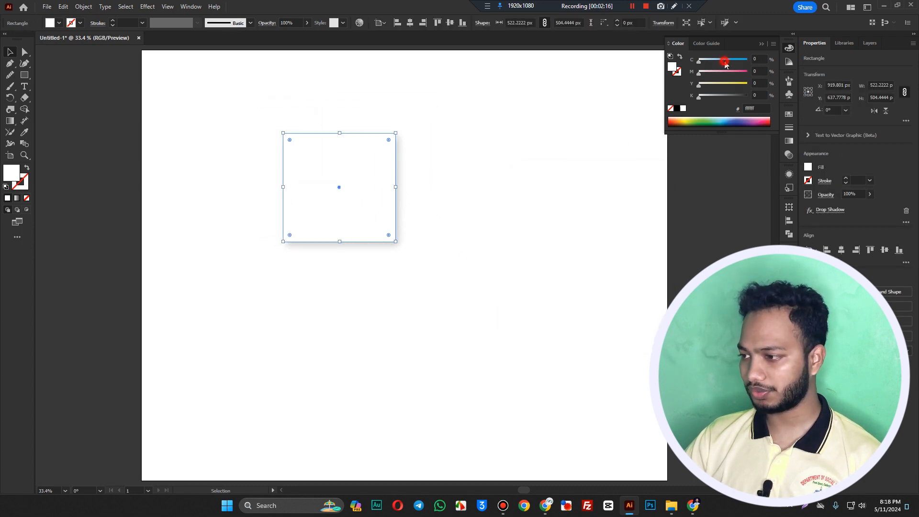
pyautogui.moveTo(725, 61); pyautogui.dragTo(749, 61)
pyautogui.hotkey('ctrl', 'z')
pyautogui.click(477, 186)
pyautogui.moveTo(320, 197); pyautogui.dragTo(260, 197)
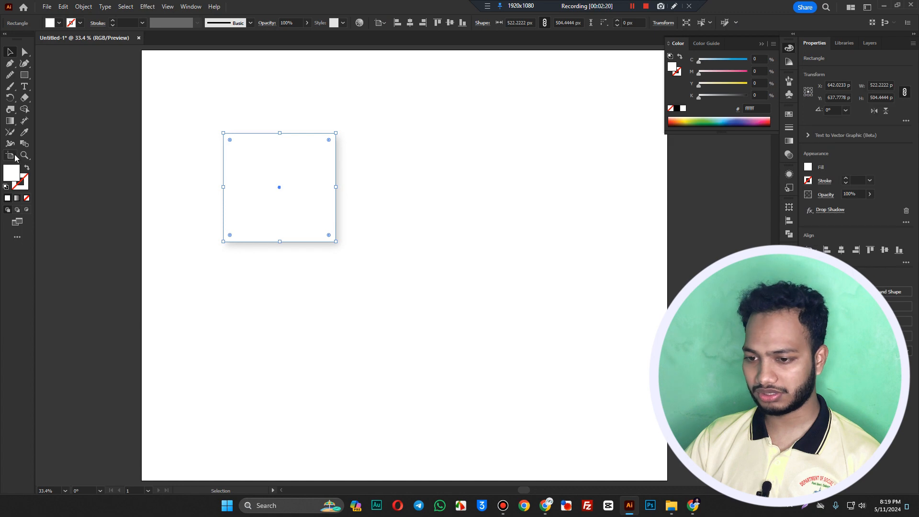
pyautogui.click(147, 7)
pyautogui.moveTo(161, 115)
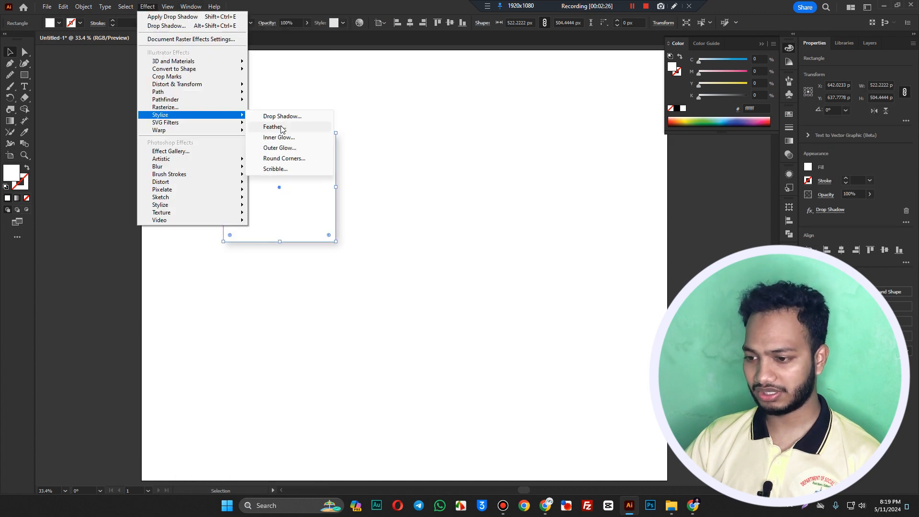
pyautogui.click(426, 152)
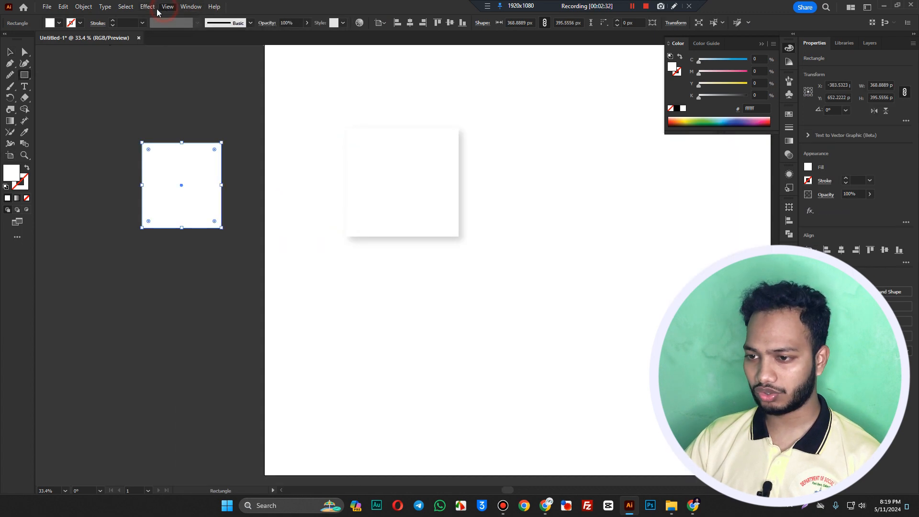
# - Apply a Feather effect with a 5 px radius to the small rectangle outside the artboard, then deselect it
pyautogui.click(147, 6)
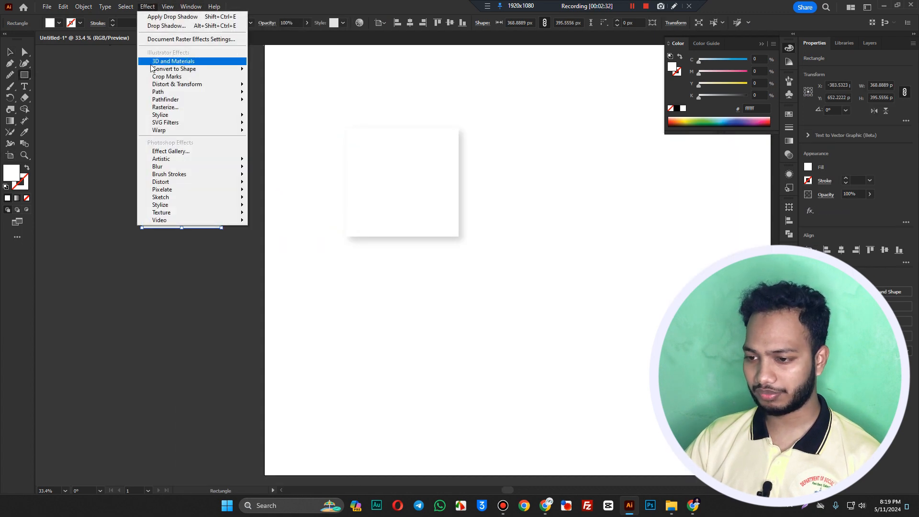
pyautogui.moveTo(180, 117)
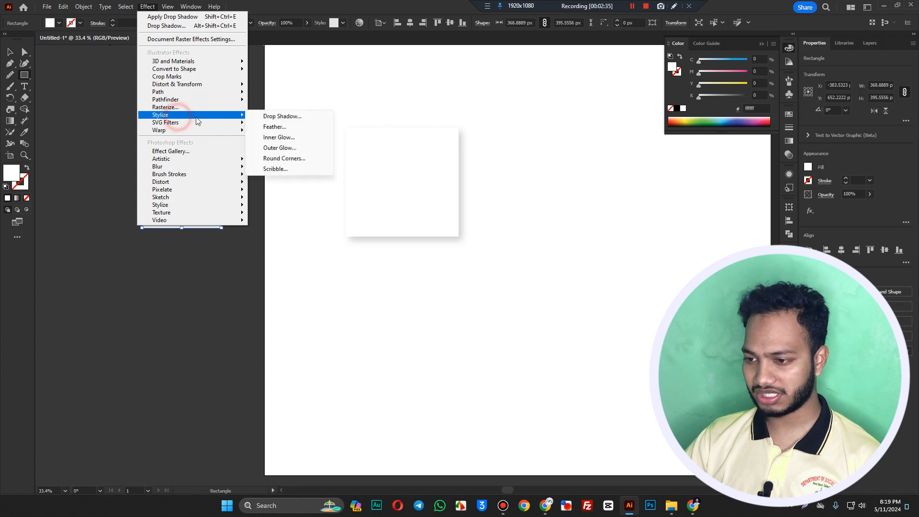
pyautogui.click(291, 130)
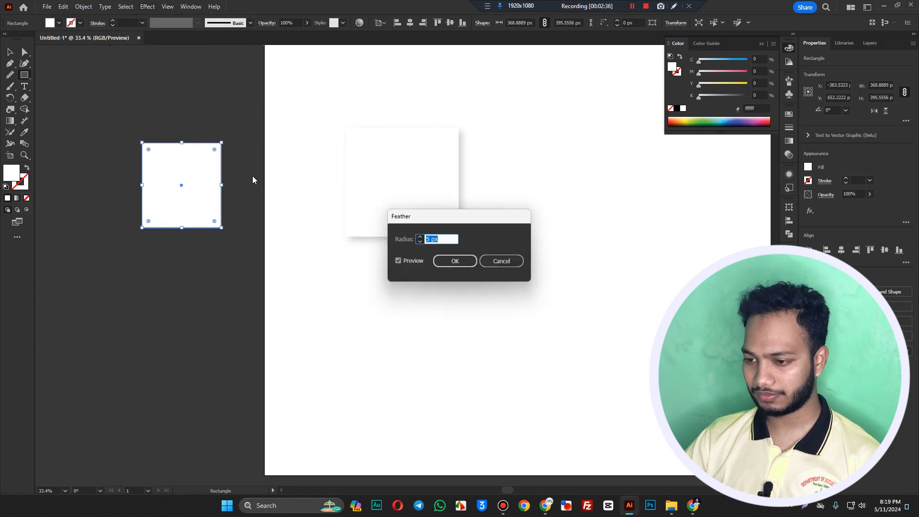
pyautogui.click(455, 261)
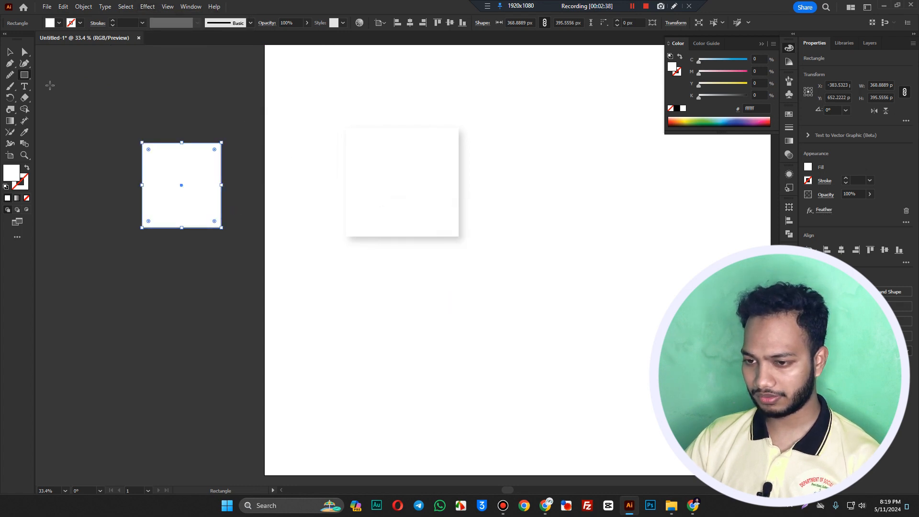
pyautogui.click(10, 52)
pyautogui.click(146, 95)
# - Examine the feathered rectangle's softened upper-left corner and edges up close
pyautogui.moveTo(138, 173); pyautogui.dragTo(280, 144)
pyautogui.moveTo(269, 100); pyautogui.dragTo(220, 232)
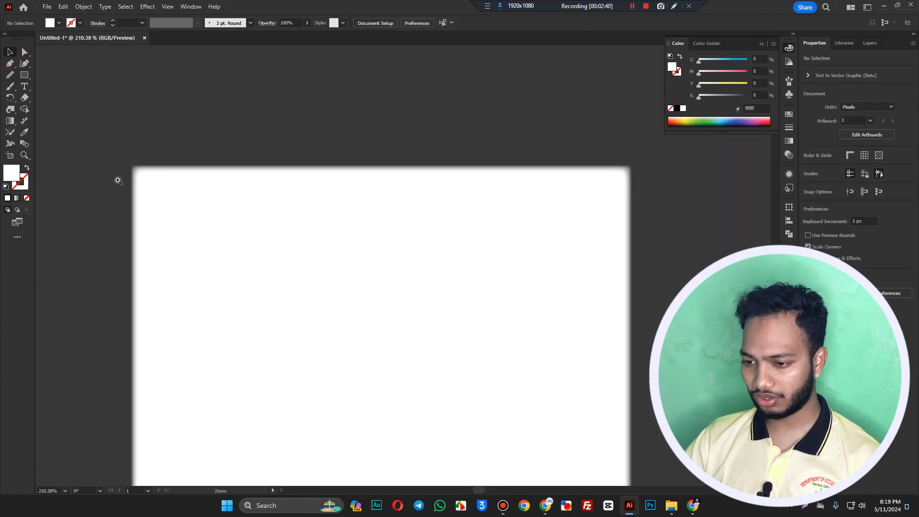
pyautogui.moveTo(123, 182); pyautogui.dragTo(249, 181)
pyautogui.click(181, 162)
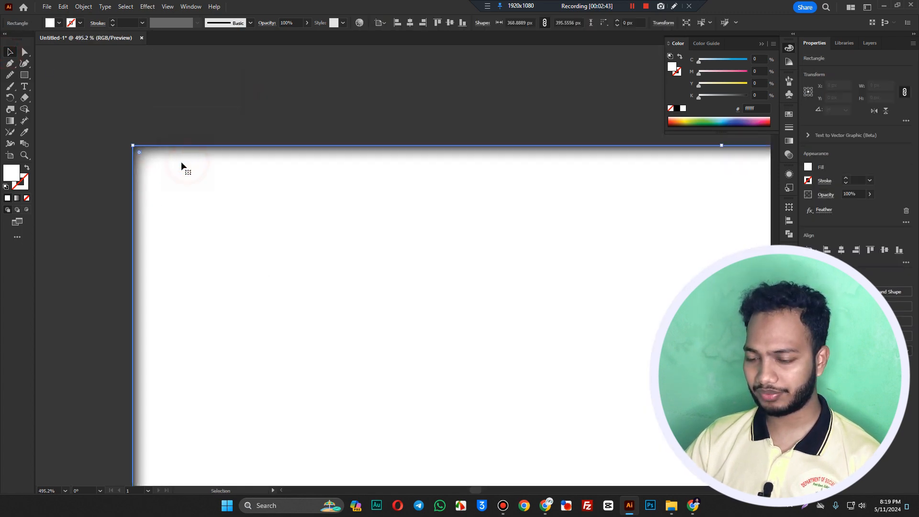
pyautogui.moveTo(125, 147); pyautogui.dragTo(283, 158)
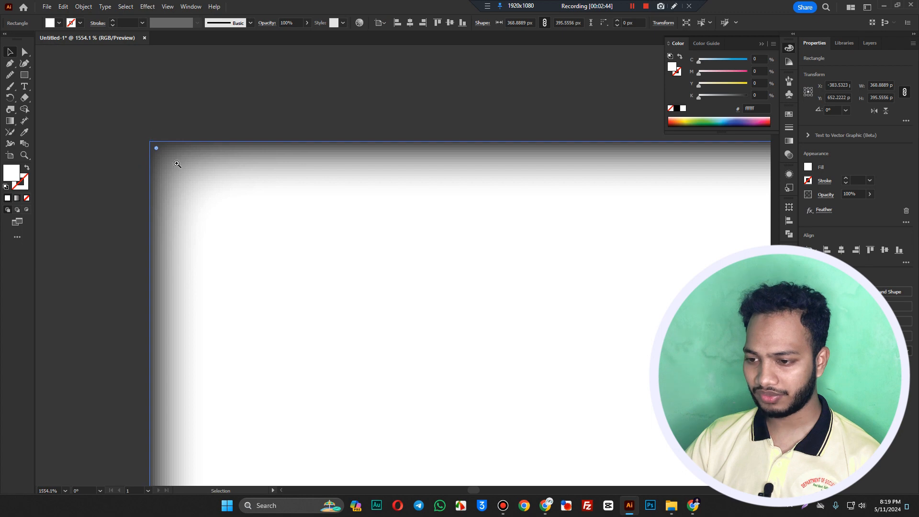
pyautogui.moveTo(177, 164); pyautogui.dragTo(252, 174)
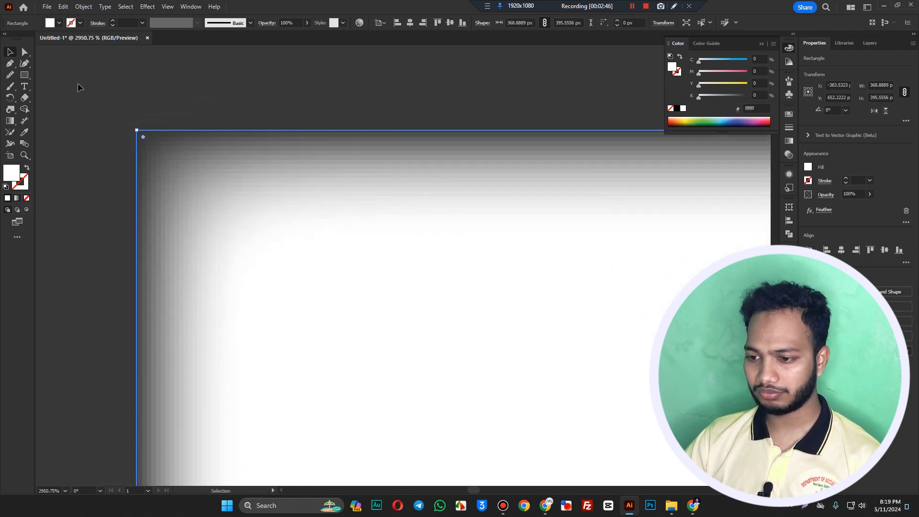
pyautogui.scroll(-5, 239, 136)
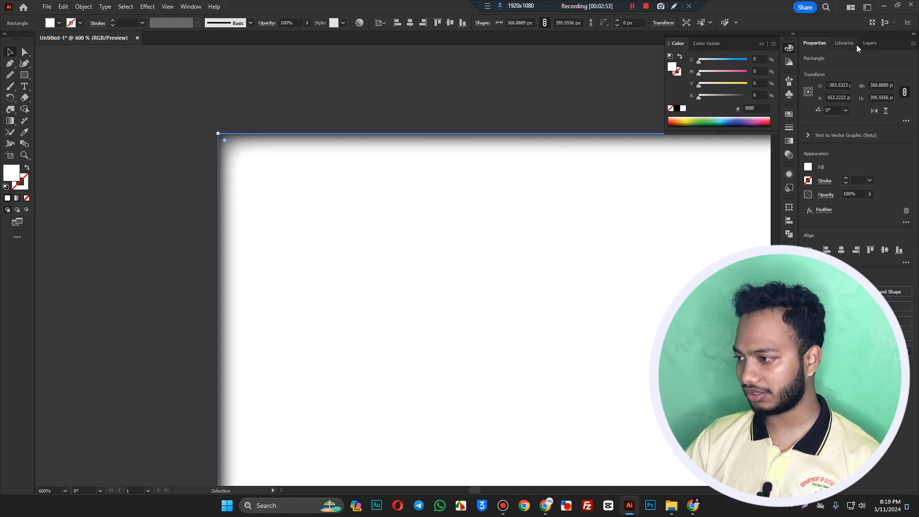
# - Show the document's layer list and hide the Appearance panel
pyautogui.click(868, 43)
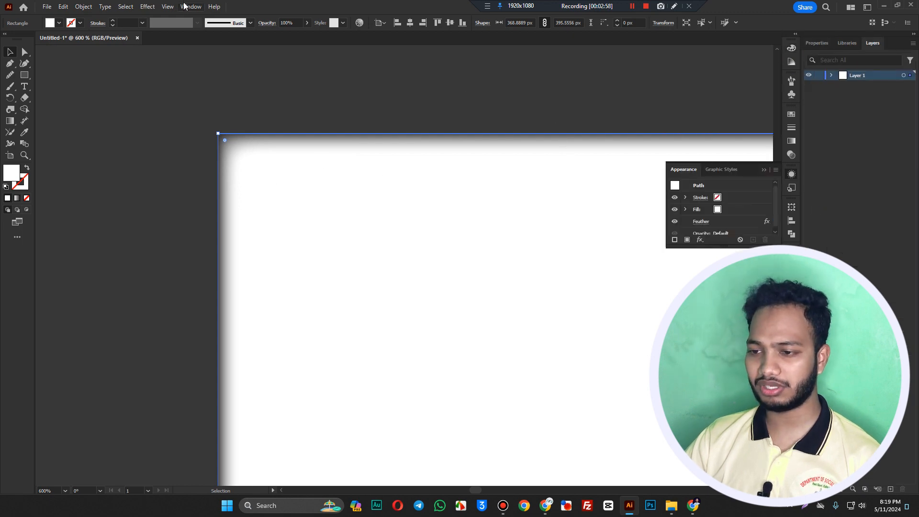
pyautogui.click(189, 6)
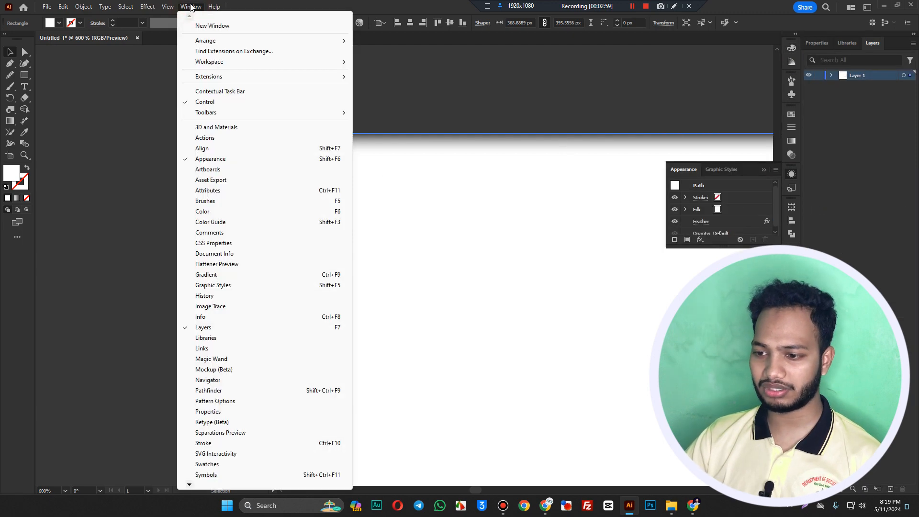
pyautogui.click(229, 159)
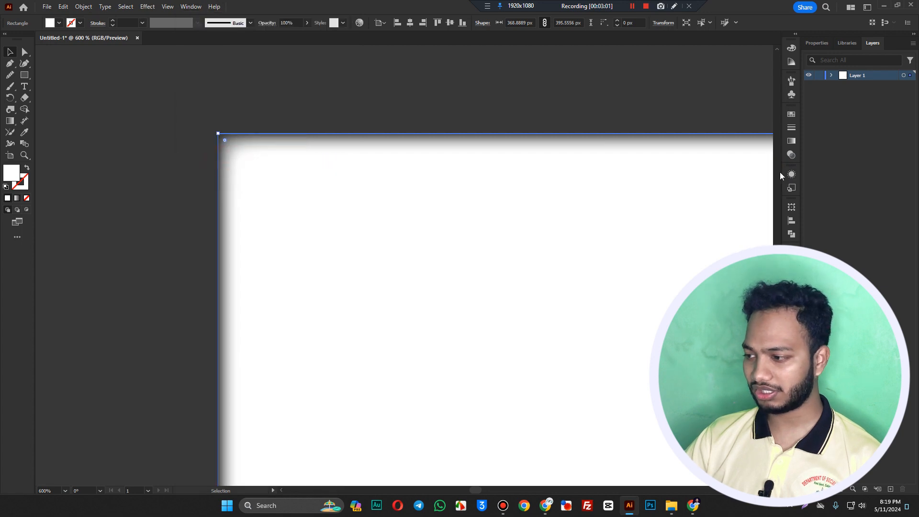
# - Dock the Appearance panel in the same group as Properties, Libraries and Layers
pyautogui.click(792, 175)
pyautogui.moveTo(793, 176); pyautogui.dragTo(829, 161)
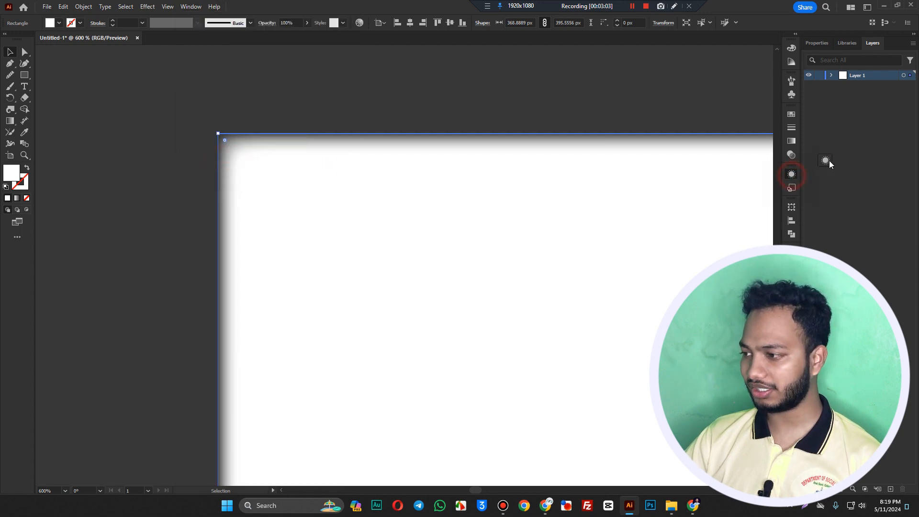
pyautogui.moveTo(883, 37); pyautogui.dragTo(881, 45)
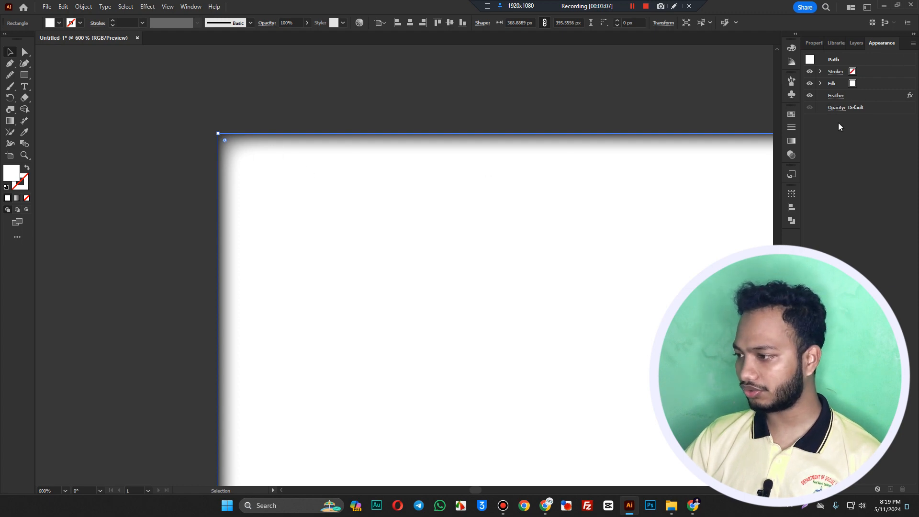
# - Set the small rectangle's existing Feather radius to 20 px and deselect the rectangle
pyautogui.click(836, 95)
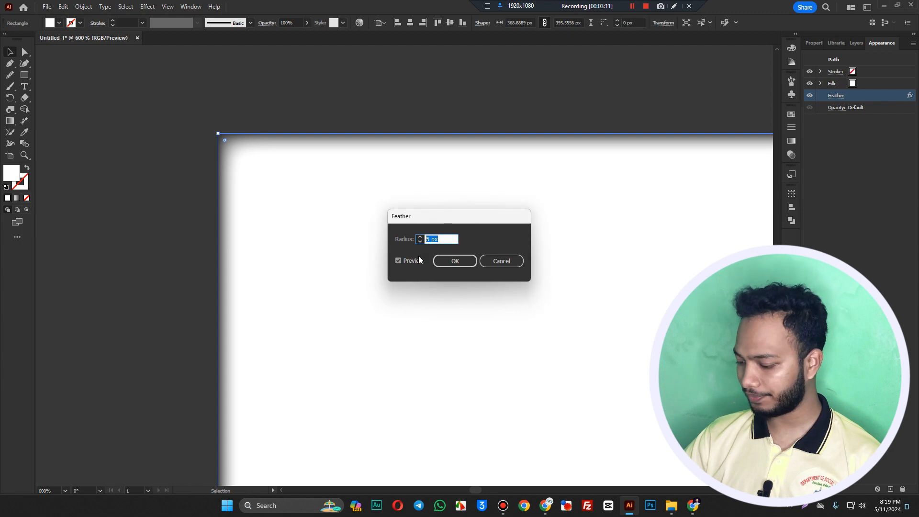
pyautogui.write('20')
pyautogui.press('Return')
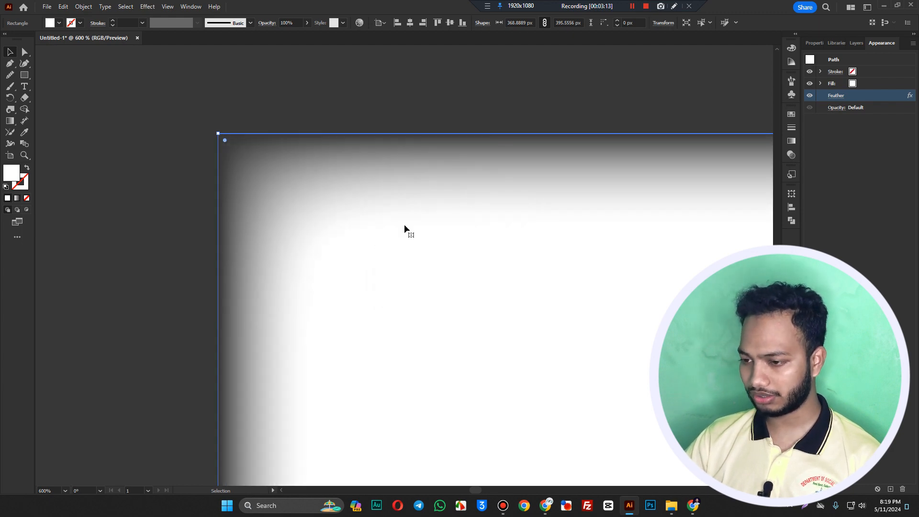
pyautogui.moveTo(480, 263); pyautogui.dragTo(163, 249)
pyautogui.moveTo(477, 265); pyautogui.dragTo(225, 208)
pyautogui.click(293, 159)
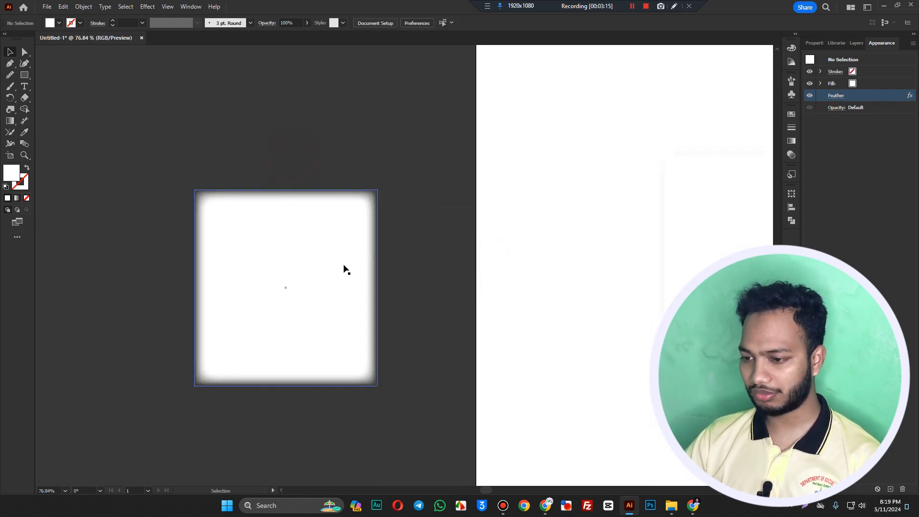
# - Move the feathered rectangle up and to the left, resize it to about 457 × 291 px and deselect it
pyautogui.click(297, 267)
pyautogui.moveTo(315, 291); pyautogui.dragTo(247, 222)
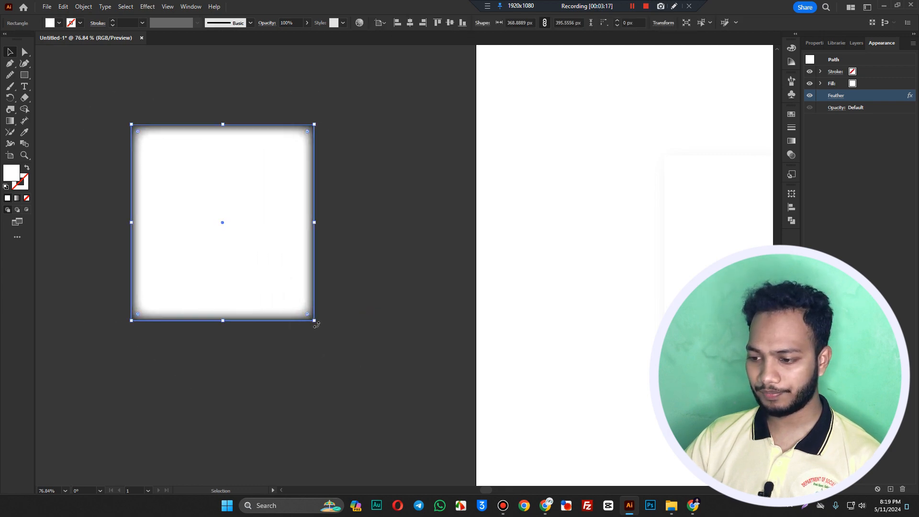
pyautogui.moveTo(314, 321); pyautogui.dragTo(384, 260)
pyautogui.click(388, 261)
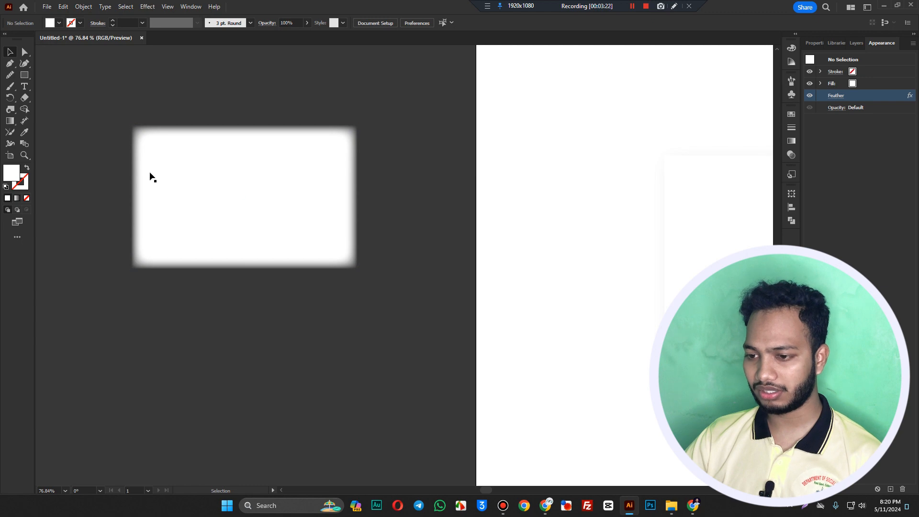
pyautogui.click(261, 165)
pyautogui.click(147, 6)
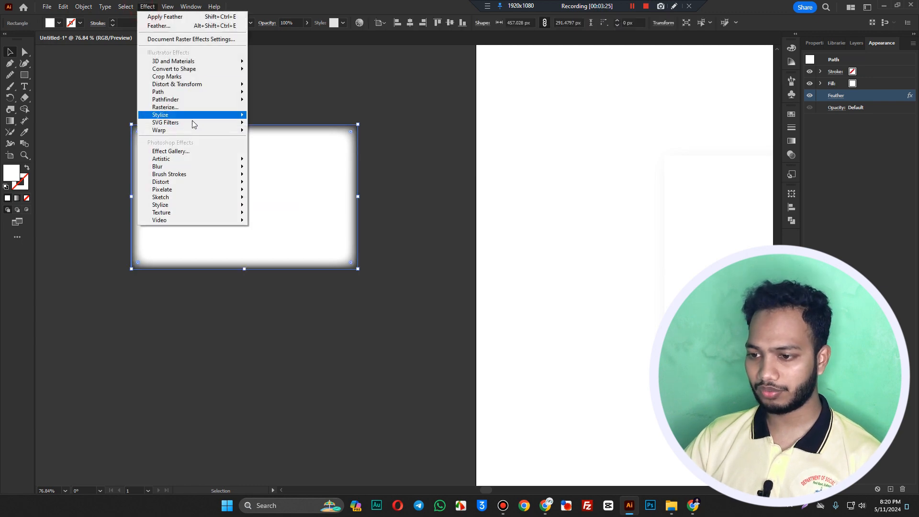
pyautogui.moveTo(177, 115)
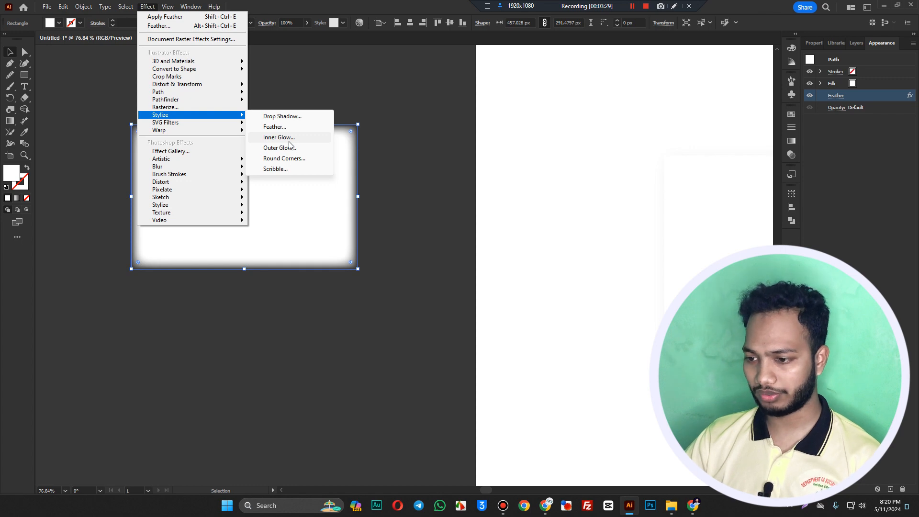
pyautogui.click(164, 321)
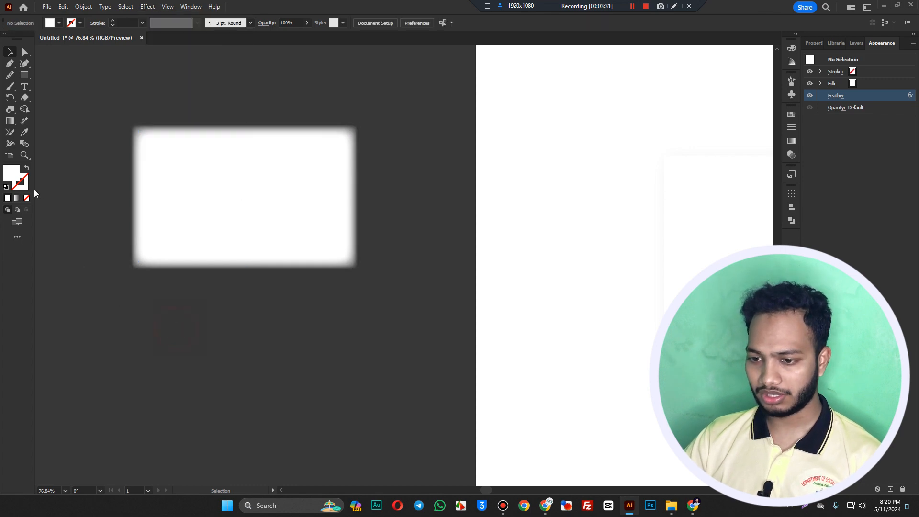
# - Draw a rectangle about 200 × 209 px below the feathered one and set its fill to 100% cyan
pyautogui.click(24, 75)
pyautogui.moveTo(238, 311); pyautogui.dragTo(337, 415)
pyautogui.click(790, 50)
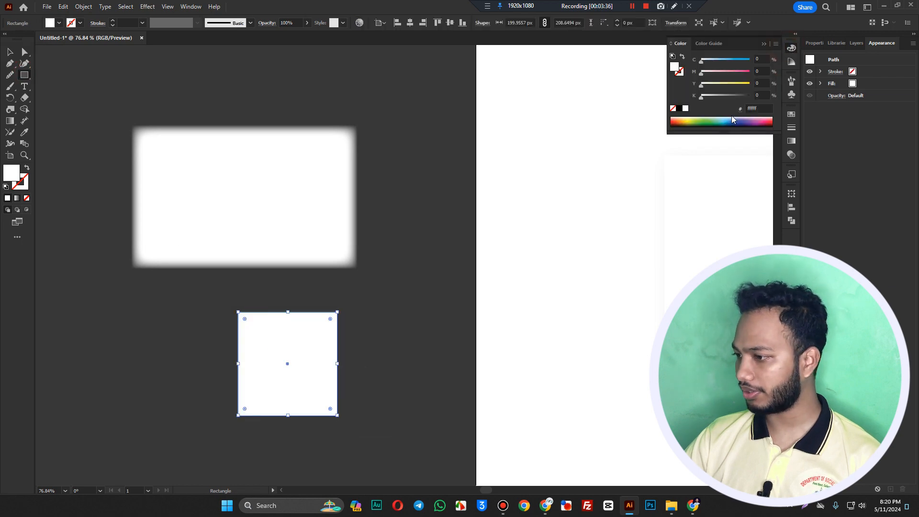
pyautogui.moveTo(718, 64); pyautogui.dragTo(754, 60)
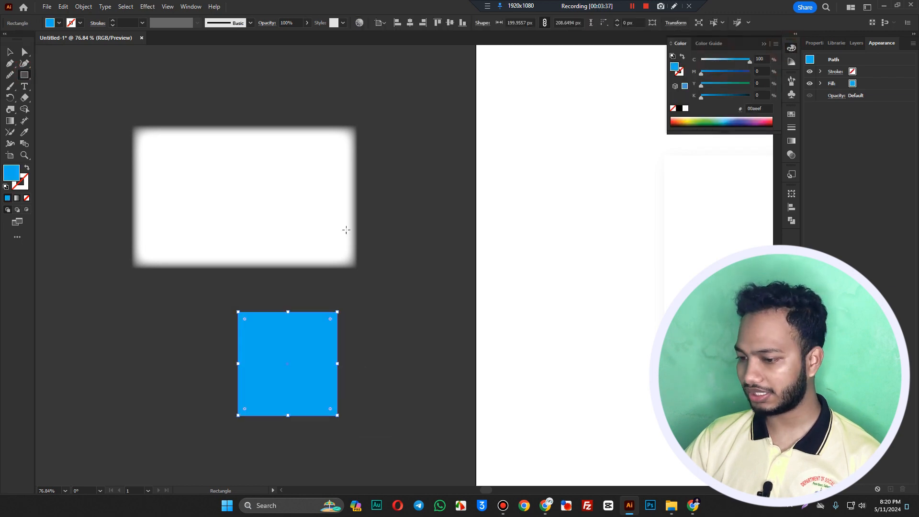
# - Apply an Inner Glow to the blue rectangle in Screen mode with white colour, 82% opacity, 16 px blur and Edge origin
pyautogui.click(127, 8)
pyautogui.moveTo(171, 7)
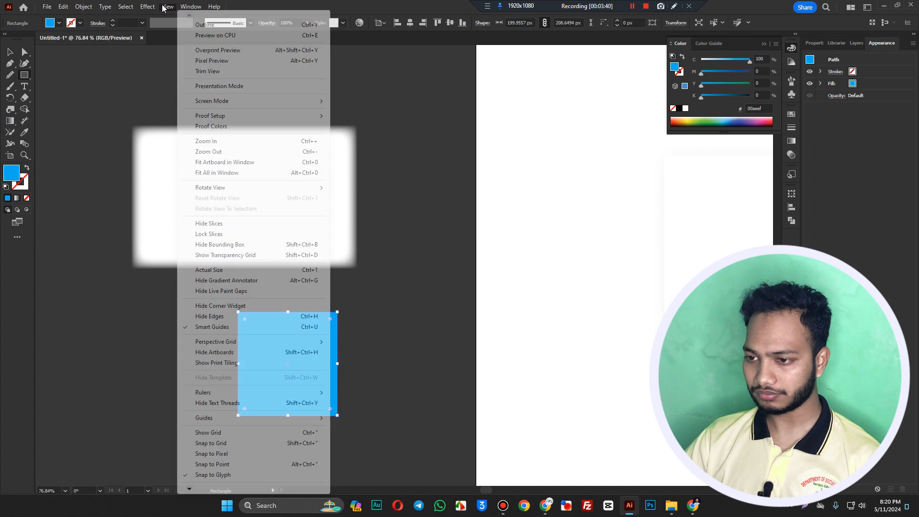
pyautogui.moveTo(160, 115)
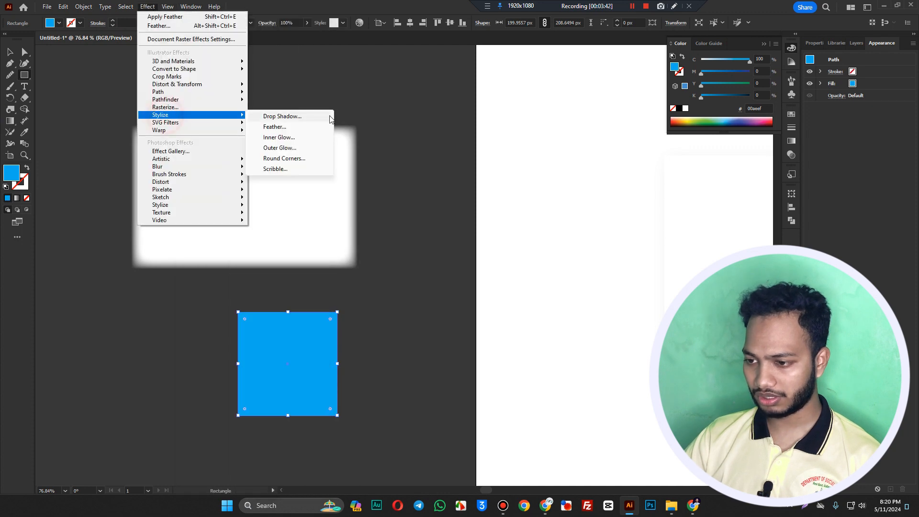
pyautogui.click(287, 138)
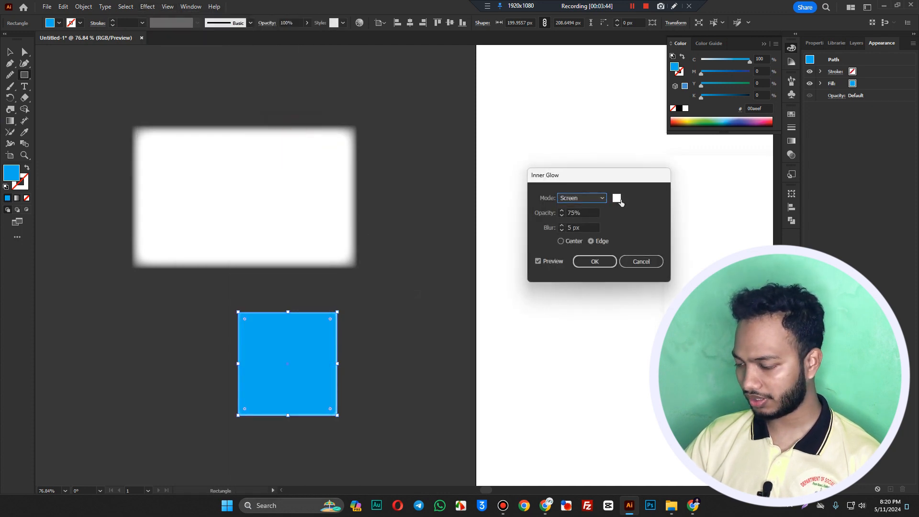
pyautogui.click(562, 211)
pyautogui.click(561, 211)
pyautogui.click(562, 210)
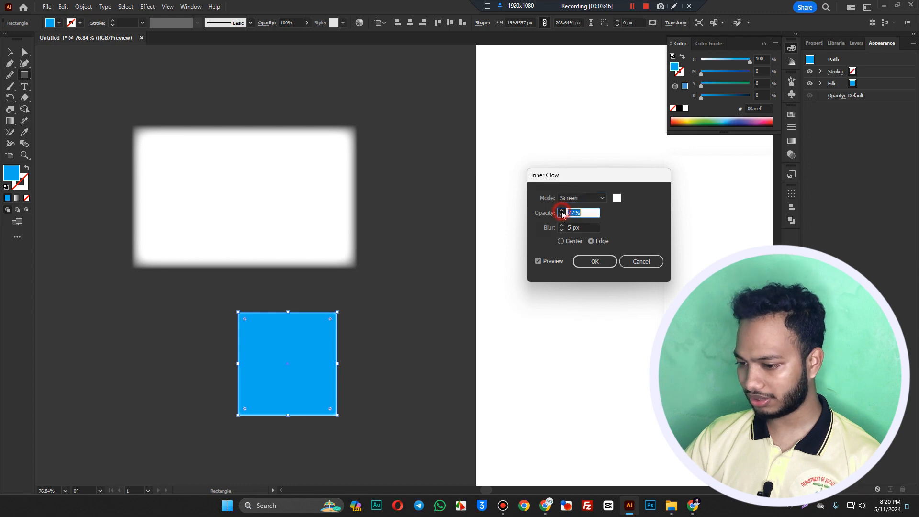
pyautogui.click(561, 211)
pyautogui.click(562, 211)
pyautogui.click(561, 211)
pyautogui.click(562, 211)
pyautogui.click(561, 225)
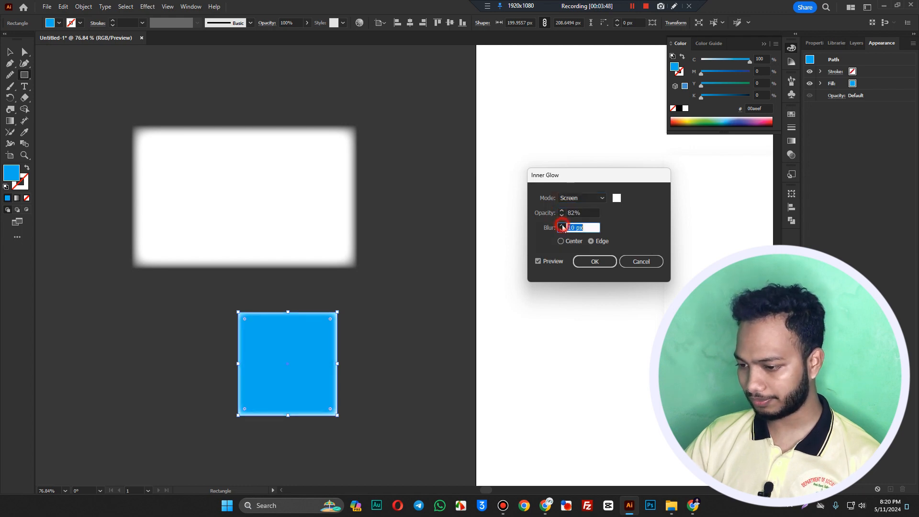
pyautogui.click(561, 225)
pyautogui.click(594, 262)
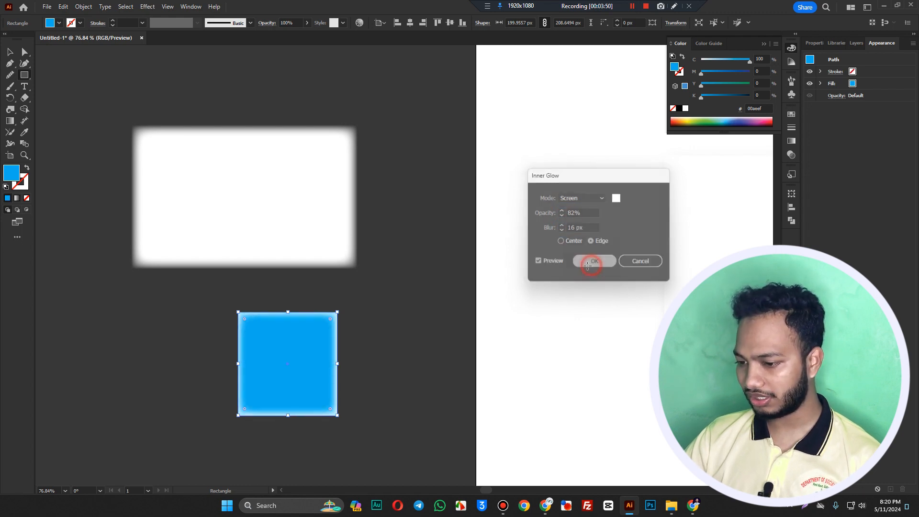
# - Add an Outer Glow to the blue rectangle in Screen mode with a red colour, 75% opacity and 5 px blur
pyautogui.press('z')
pyautogui.moveTo(242, 380); pyautogui.dragTo(325, 332)
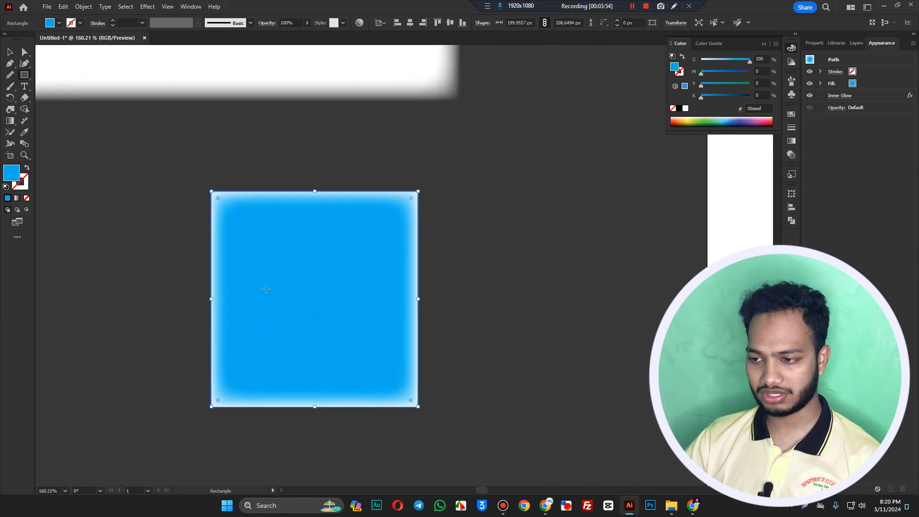
pyautogui.click(182, 5)
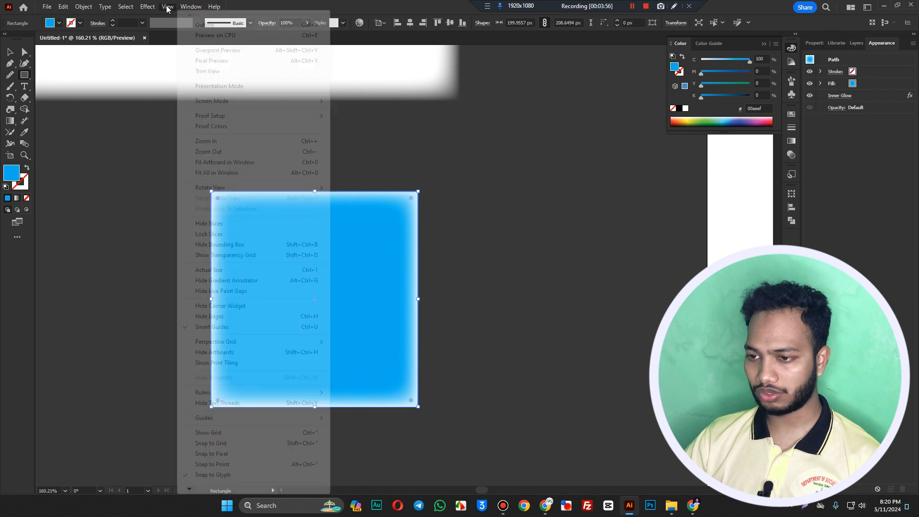
pyautogui.moveTo(148, 6)
pyautogui.moveTo(201, 115)
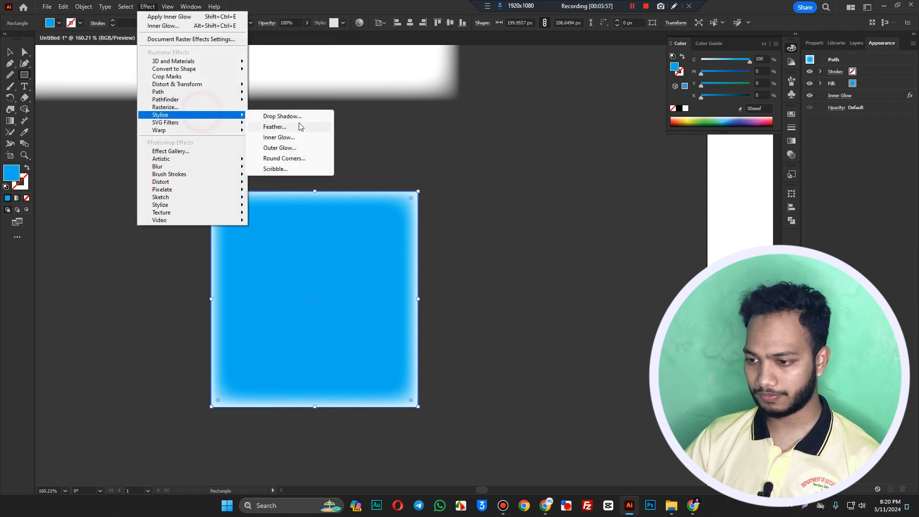
pyautogui.click(294, 149)
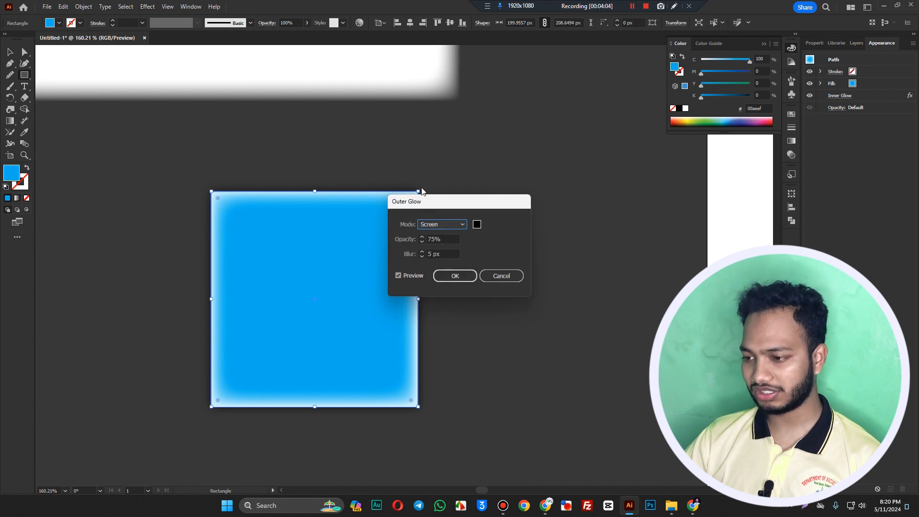
pyautogui.click(476, 224)
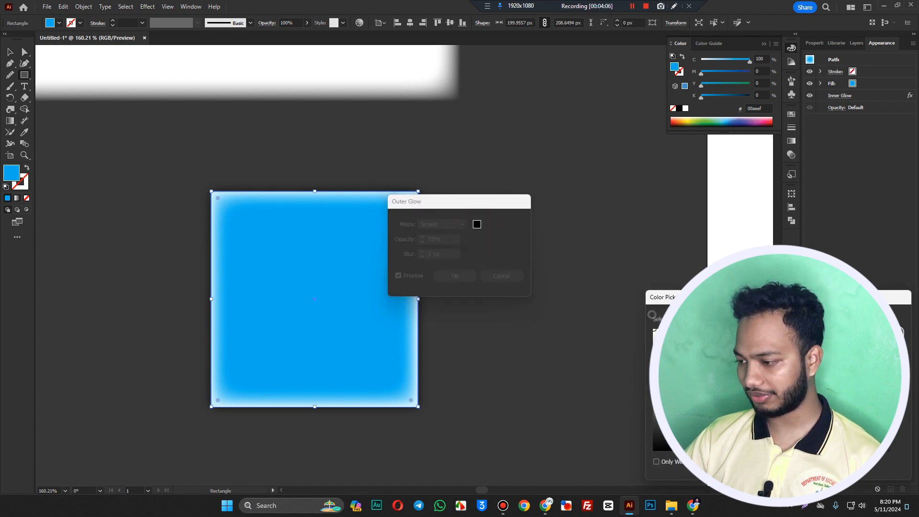
pyautogui.click(881, 331)
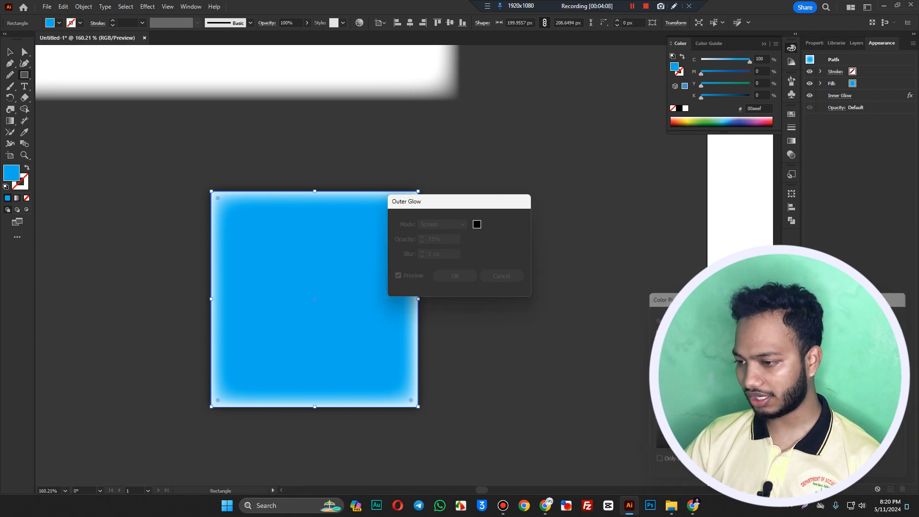
pyautogui.click(455, 276)
# - Move the glowing blue rectangle onto the white artboard near its left edge and deselect it
pyautogui.press('space')
pyautogui.moveTo(461, 315); pyautogui.dragTo(137, 276)
pyautogui.moveTo(168, 315)
pyautogui.mouseDown()
pyautogui.moveTo(675, 302)
pyautogui.moveTo(581, 312)
pyautogui.mouseUp()
pyautogui.hotkey('ctrl', 'z')
pyautogui.moveTo(154, 294); pyautogui.dragTo(706, 286)
pyautogui.press('v')
pyautogui.click(422, 287)
pyautogui.press('space')
pyautogui.moveTo(625, 286); pyautogui.dragTo(370, 288)
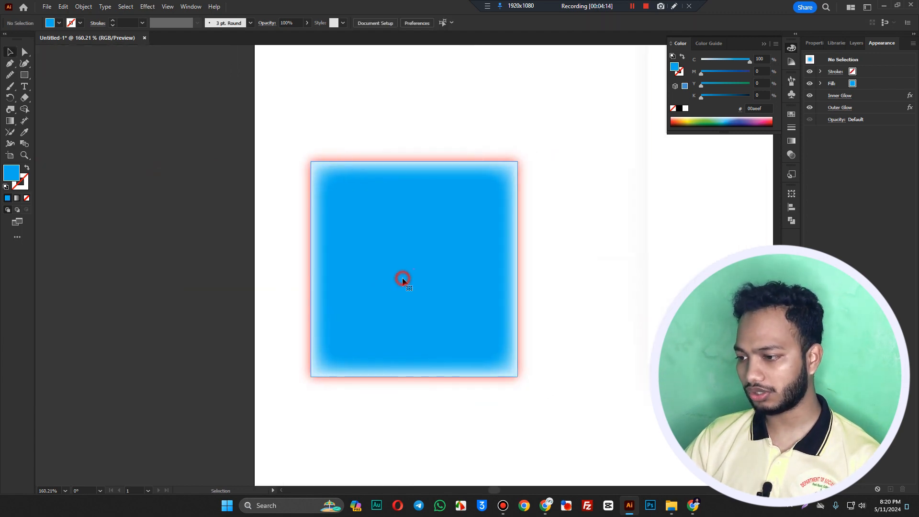
# - Delete the glowing blue rectangle from the artboard
pyautogui.click(402, 277)
pyautogui.moveTo(290, 114); pyautogui.dragTo(563, 387)
pyautogui.press('Delete')
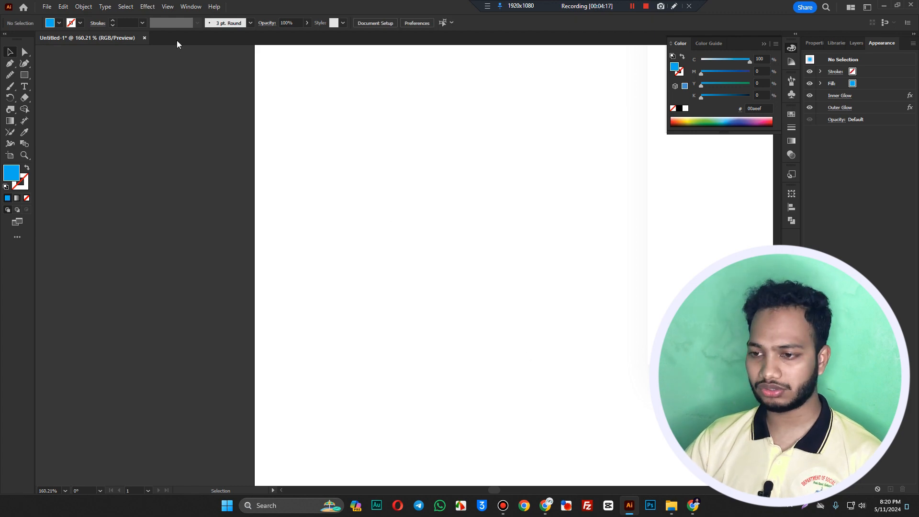
# - Add a first name as black text on the artboard, scaled to about 63 pt and set in Bebas Kai
pyautogui.click(149, 6)
pyautogui.click(281, 185)
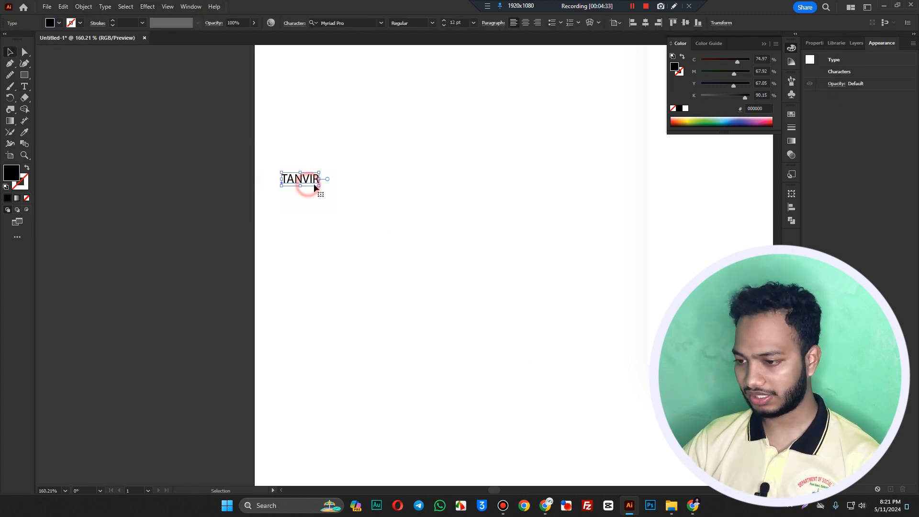
pyautogui.moveTo(319, 185); pyautogui.dragTo(495, 222)
pyautogui.click(381, 23)
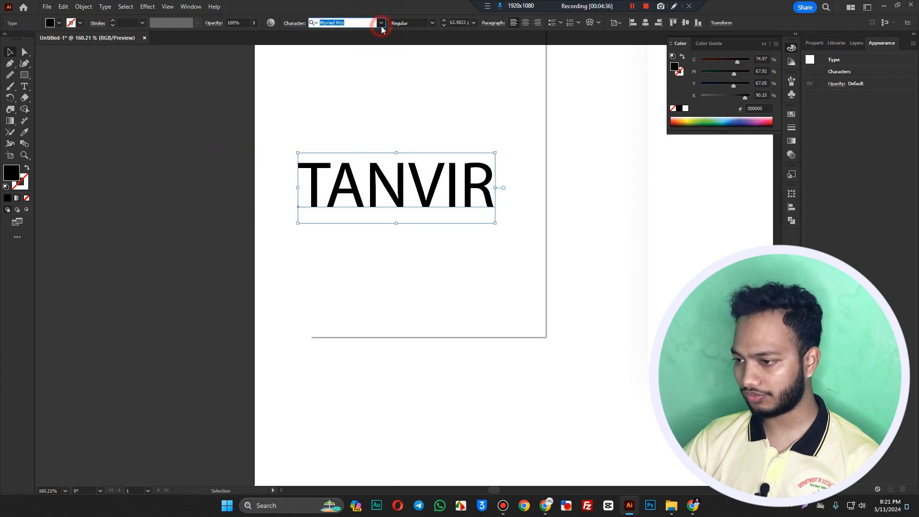
pyautogui.click(443, 102)
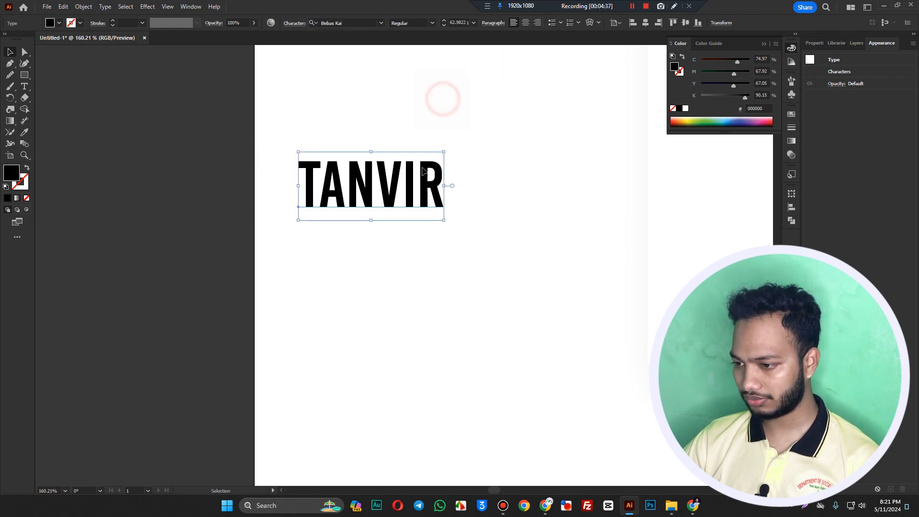
# - Add a Scribble effect to the black name text with path overlap variation at 0 px and stroke width at 1 px
pyautogui.click(147, 7)
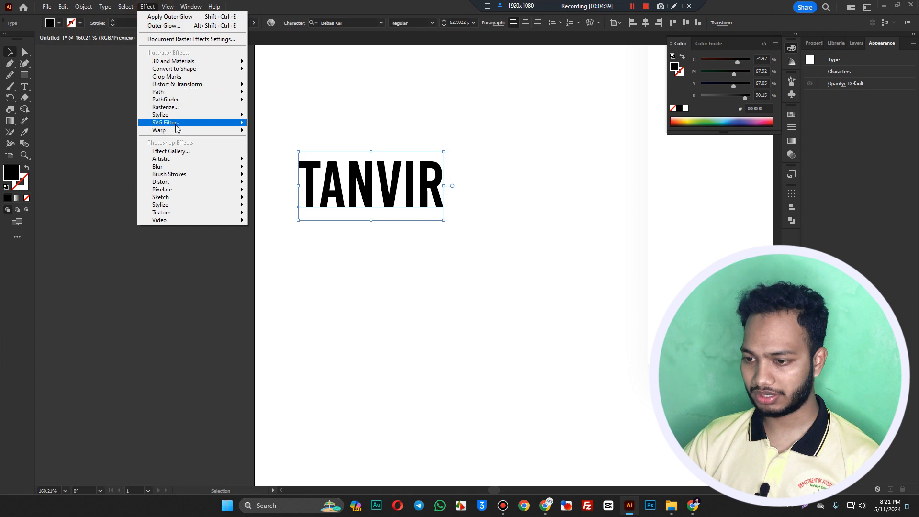
pyautogui.moveTo(177, 115)
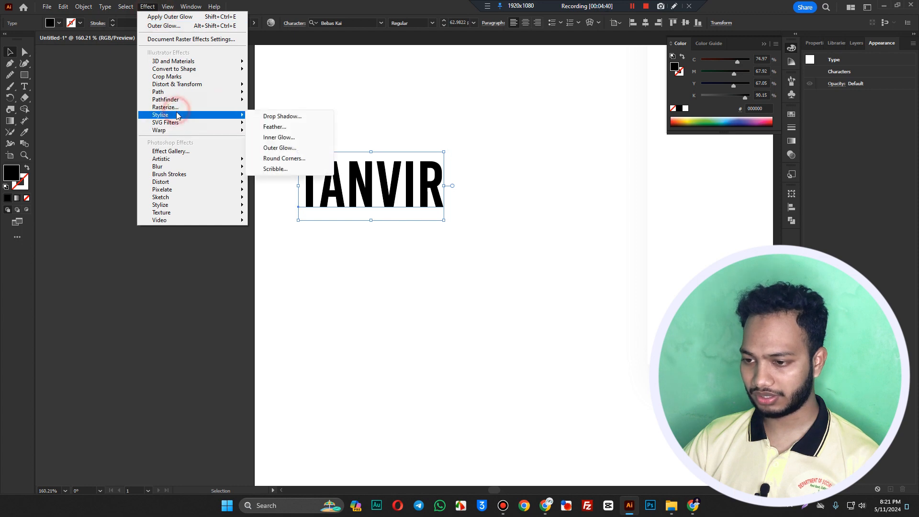
pyautogui.click(281, 169)
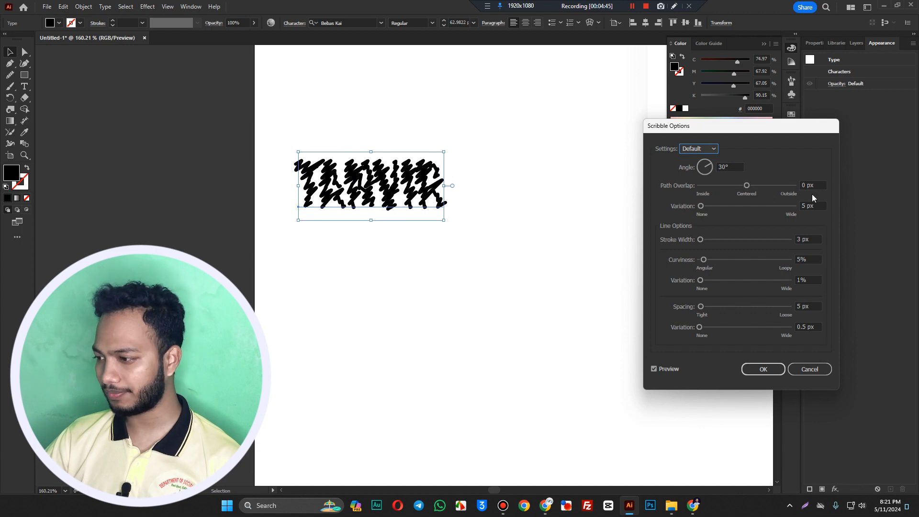
pyautogui.click(816, 208)
pyautogui.scroll(-5, 817, 208)
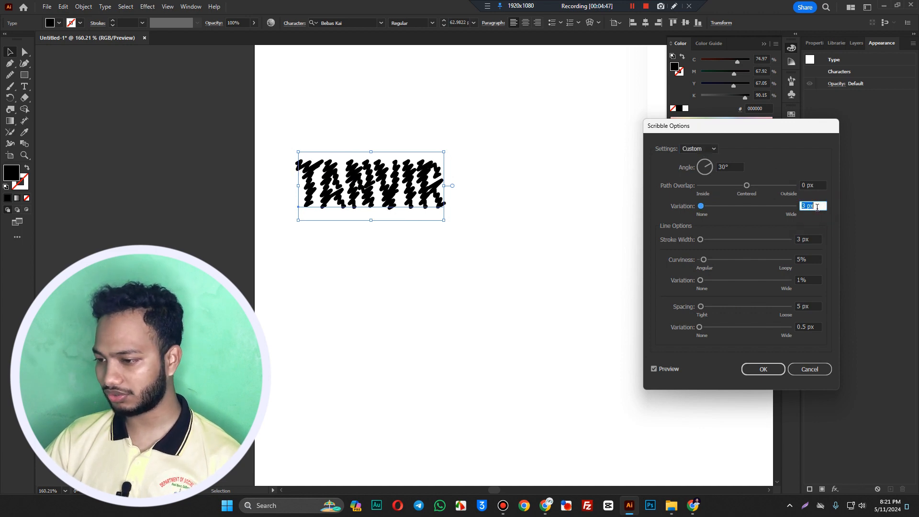
pyautogui.click(814, 239)
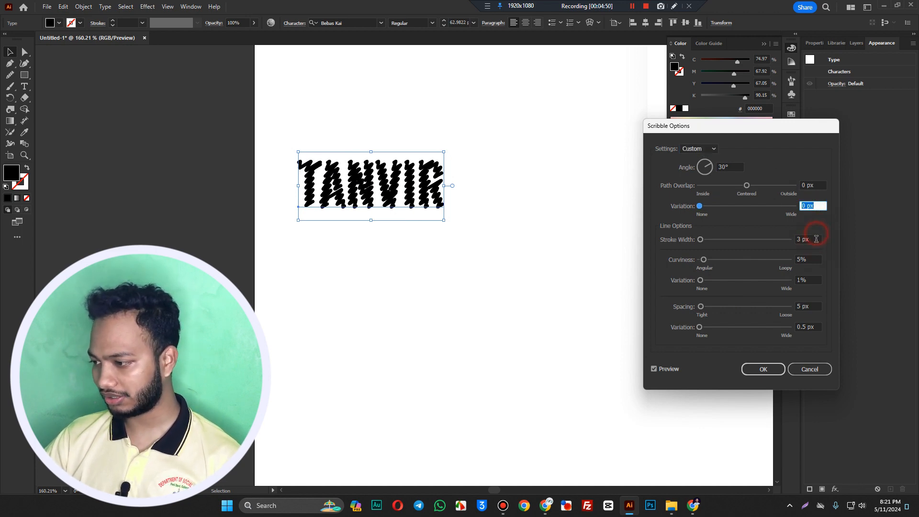
pyautogui.scroll(-3, 815, 240)
pyautogui.scroll(1, 815, 239)
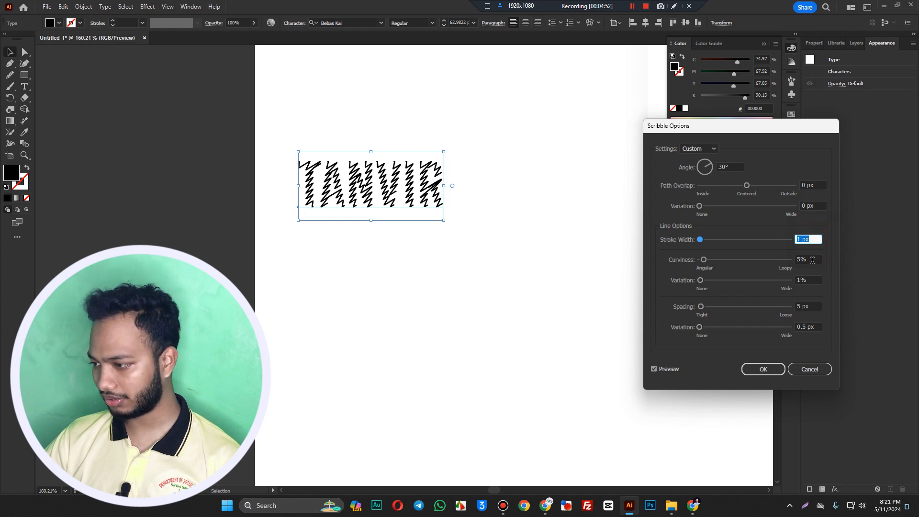
# - Set the Scribble curviness and its variation to 0%, spacing to 2 px and spacing variation to 1 px, apply it and deselect the text
pyautogui.click(811, 261)
pyautogui.click(812, 278)
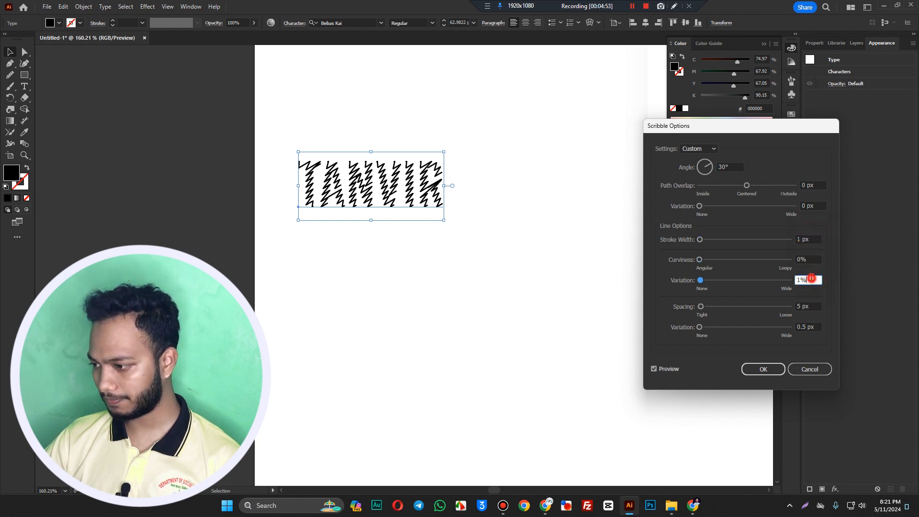
pyautogui.click(809, 306)
pyautogui.scroll(-3, 808, 307)
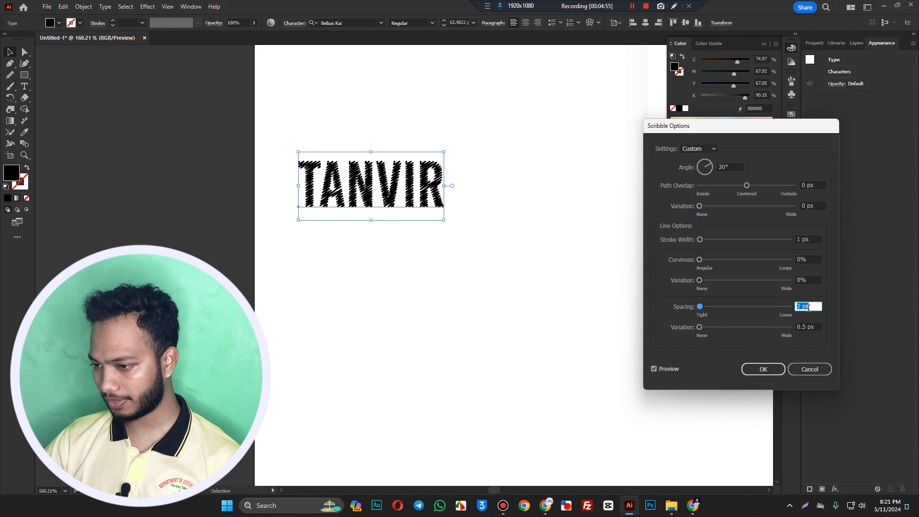
pyautogui.click(807, 328)
pyautogui.scroll(-1, 807, 328)
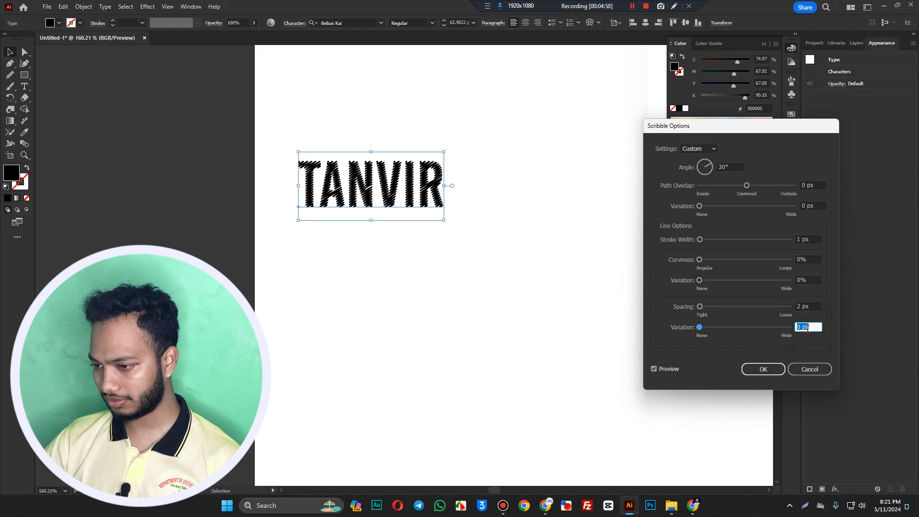
pyautogui.scroll(2, 807, 328)
pyautogui.scroll(-1, 807, 328)
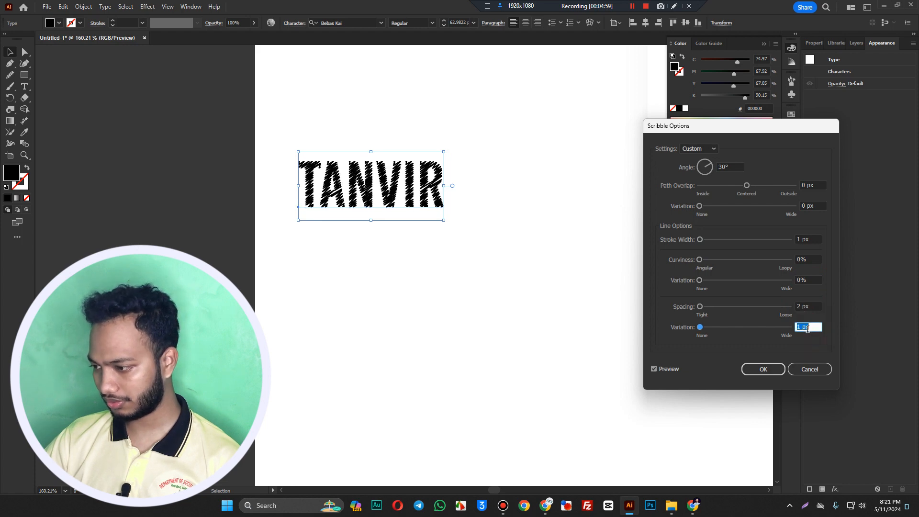
pyautogui.click(763, 369)
pyautogui.click(550, 308)
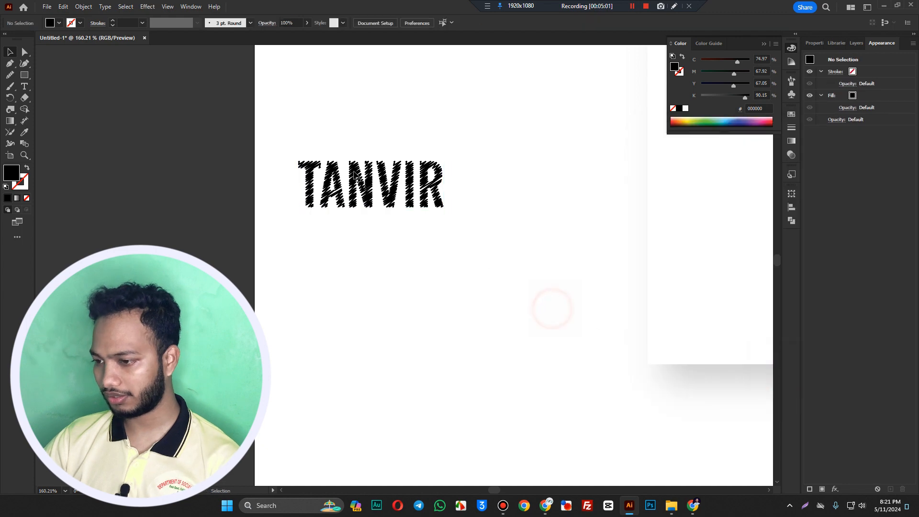
# - Insert a space and "SDF" before the last letter of the scribbled text, keeping it as live text
pyautogui.moveTo(328, 180); pyautogui.dragTo(524, 188)
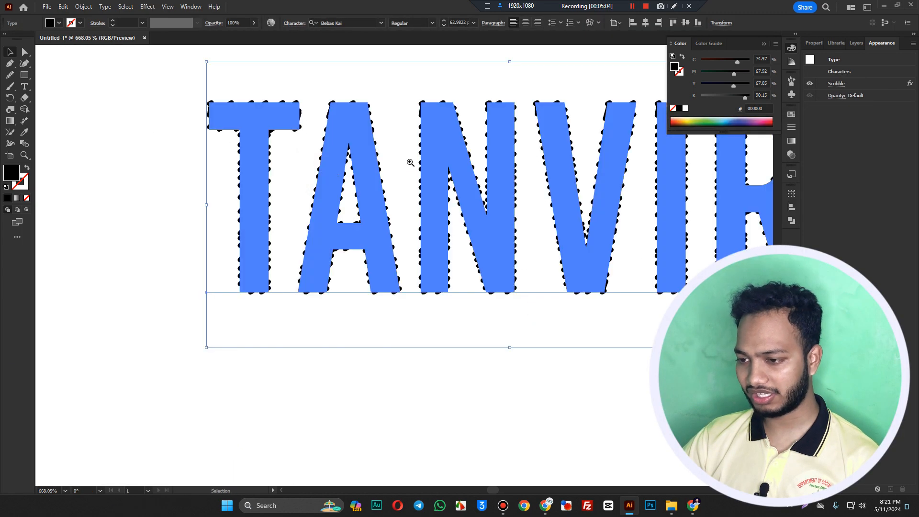
pyautogui.moveTo(428, 166); pyautogui.dragTo(287, 179)
pyautogui.doubleClick(378, 183)
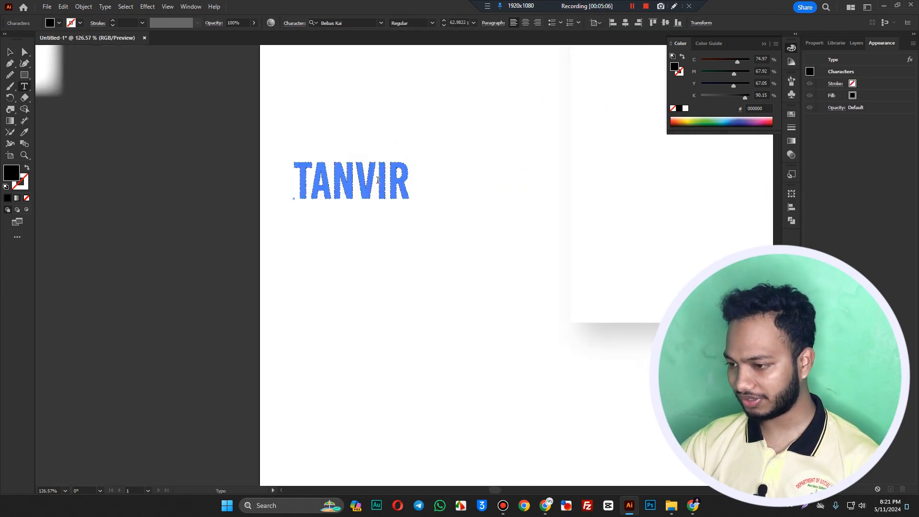
pyautogui.write('SDF')
pyautogui.press('Escape')
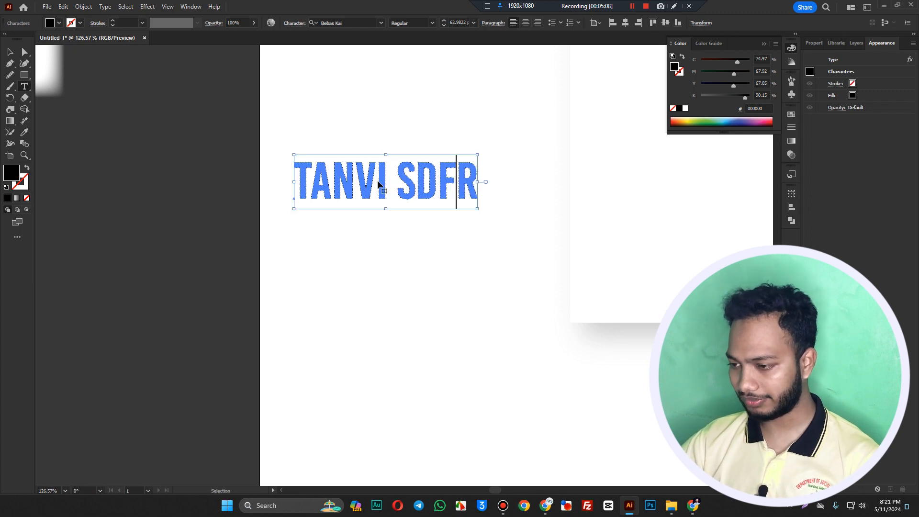
pyautogui.click(390, 259)
pyautogui.moveTo(419, 182)
pyautogui.mouseDown()
pyautogui.moveTo(406, 183)
pyautogui.moveTo(419, 181)
pyautogui.mouseUp()
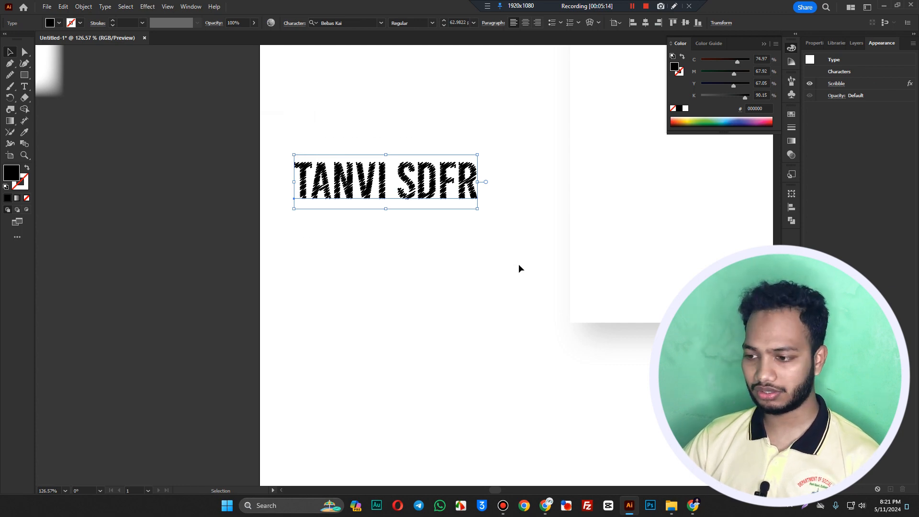
# - Shift the scribbled text down and toward the artboard's left edge, and delete it
pyautogui.moveTo(381, 184)
pyautogui.mouseDown()
pyautogui.moveTo(381, 217)
pyautogui.moveTo(361, 225)
pyautogui.mouseUp()
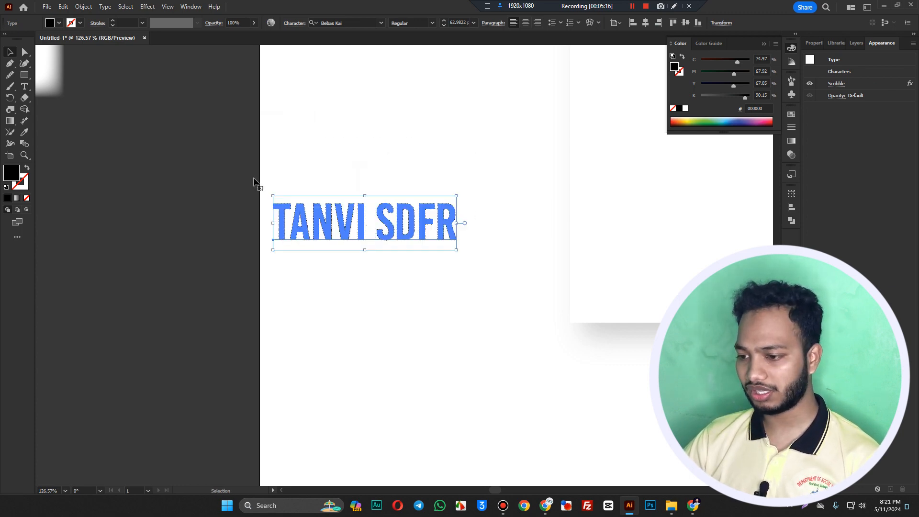
pyautogui.scroll(5, 325, 221)
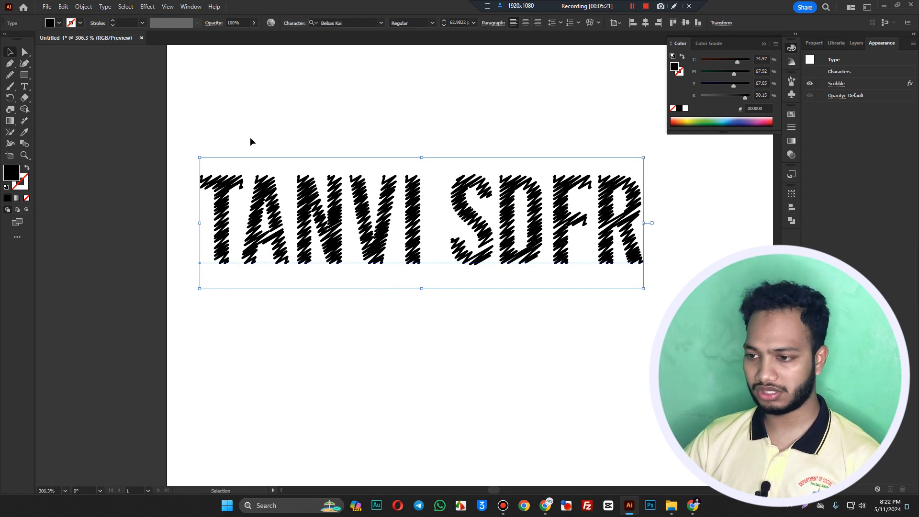
pyautogui.click(496, 318)
# - Look through the available Warp effects and compare them with the Envelope Distort commands for objects
pyautogui.click(190, 6)
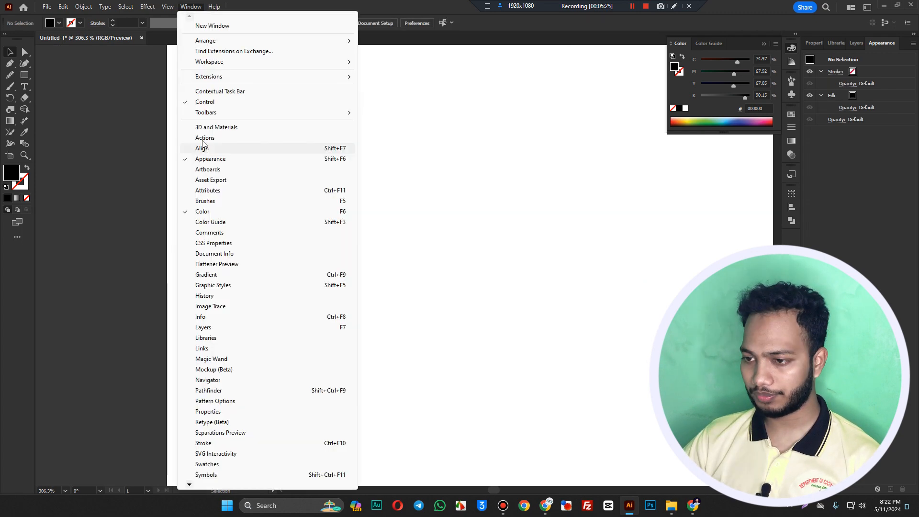
pyautogui.moveTo(200, 132)
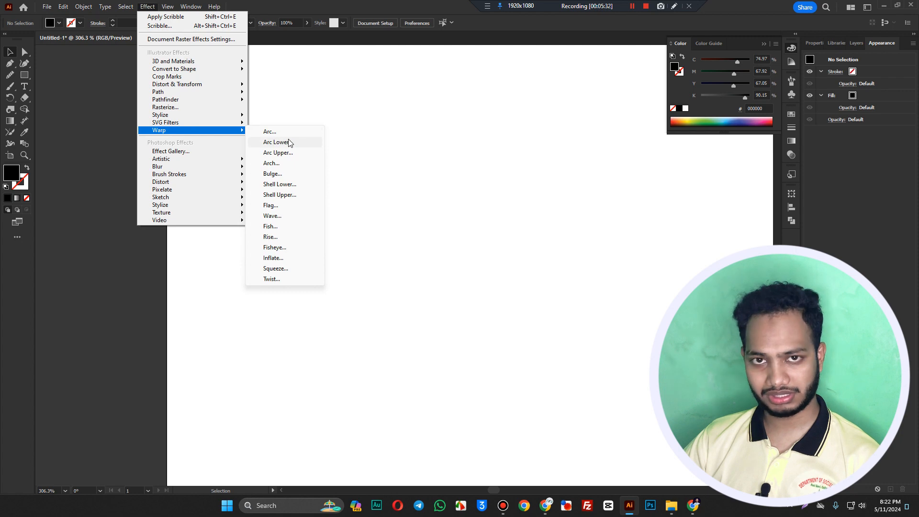
pyautogui.click(334, 141)
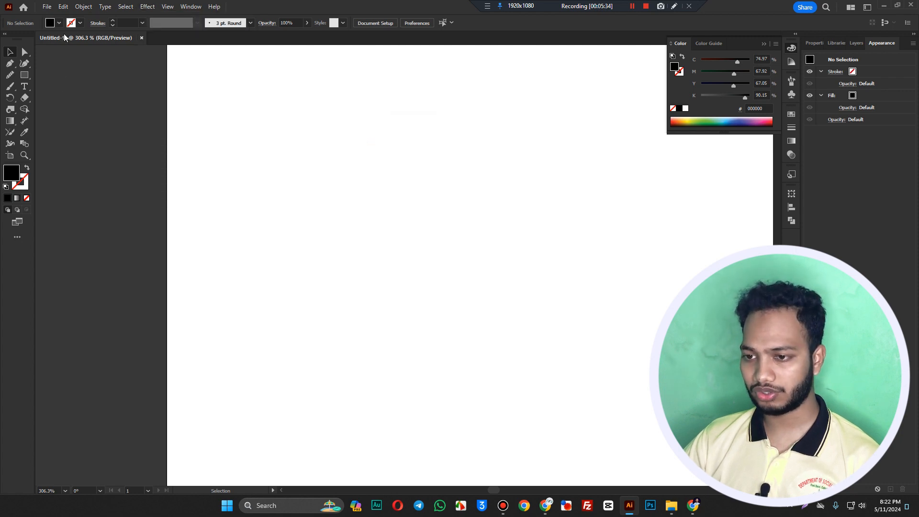
pyautogui.click(82, 6)
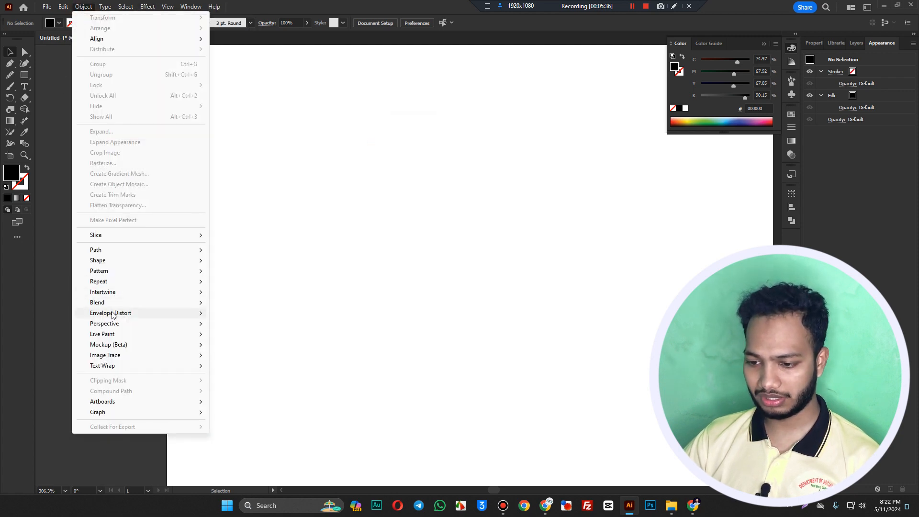
pyautogui.moveTo(113, 314)
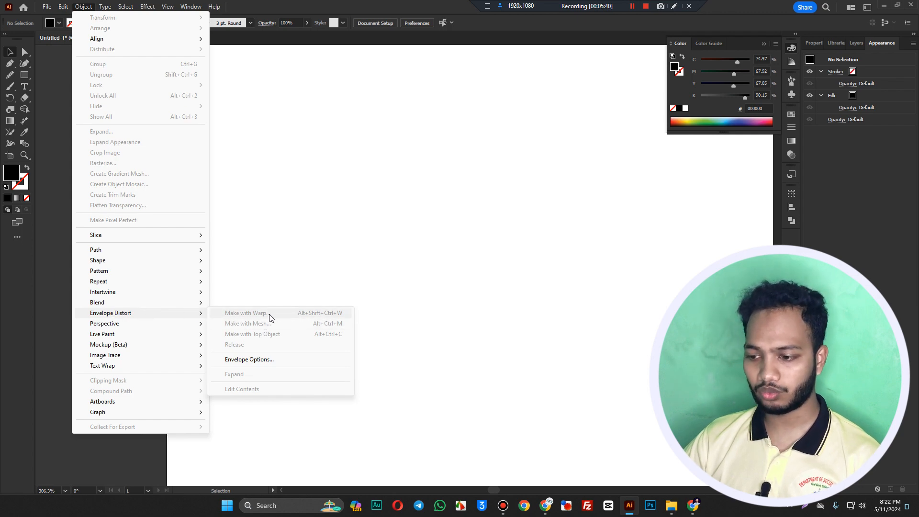
pyautogui.click(191, 6)
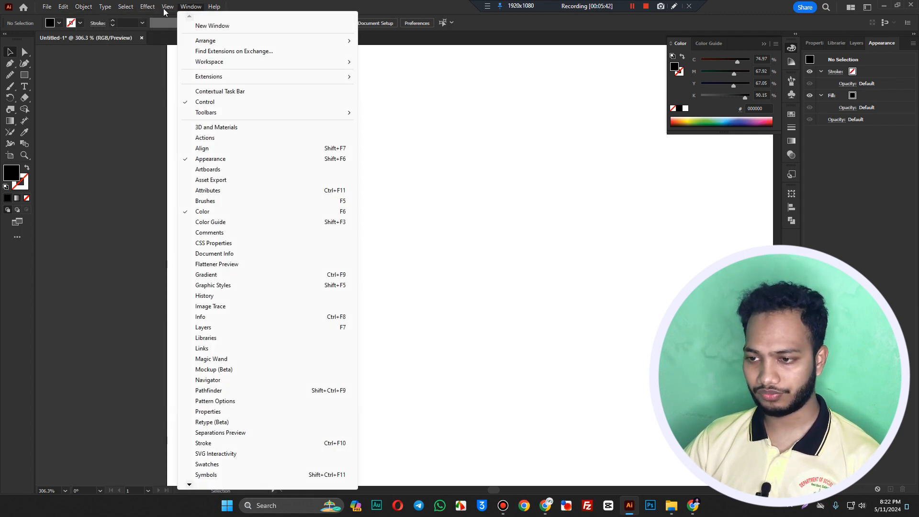
pyautogui.moveTo(146, 7)
pyautogui.moveTo(237, 129)
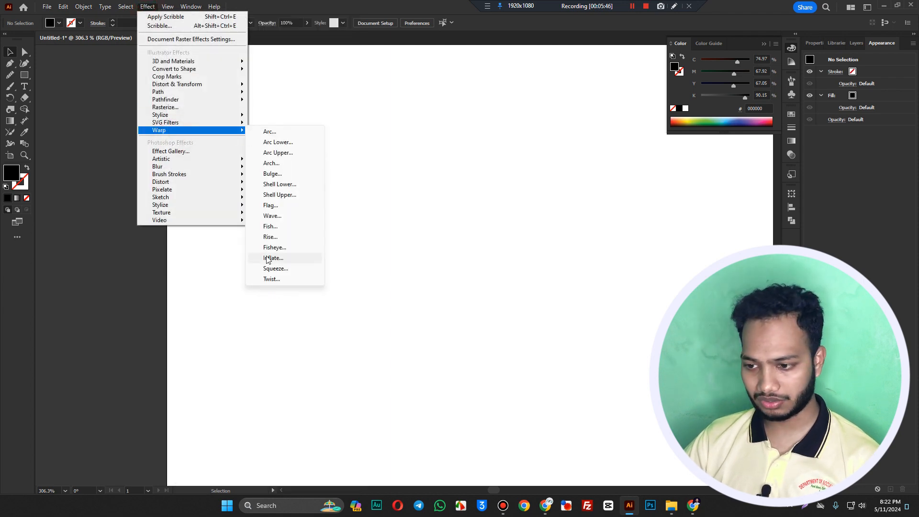
pyautogui.click(334, 147)
# - Draw a black circle about 58 px in diameter on the empty artboard and nudge it straight down
pyautogui.moveTo(25, 74); pyautogui.dragTo(67, 84)
pyautogui.moveTo(347, 217); pyautogui.dragTo(404, 275)
pyautogui.press('v')
pyautogui.moveTo(364, 239); pyautogui.dragTo(365, 256)
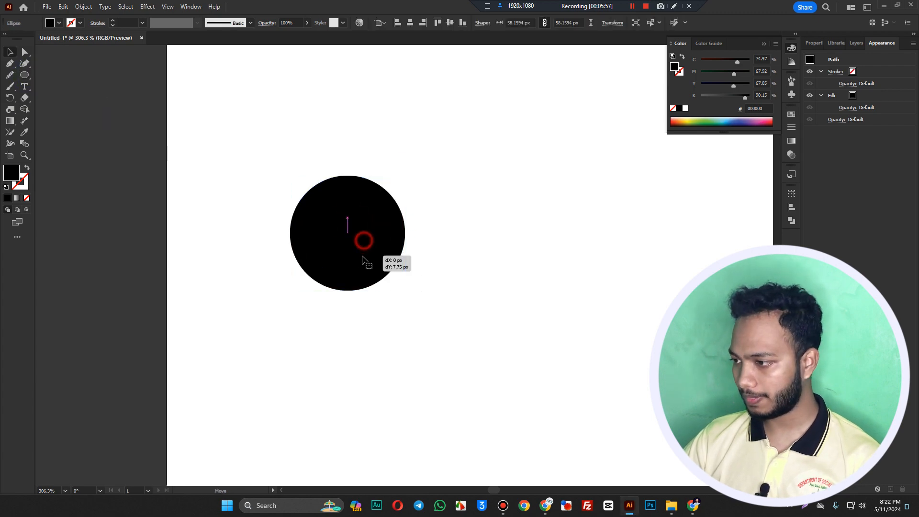
# - Recolour the circle's fill to magenta with C 0, M 100, Y 0 and K 0
pyautogui.moveTo(748, 96); pyautogui.dragTo(701, 97)
pyautogui.click(731, 84)
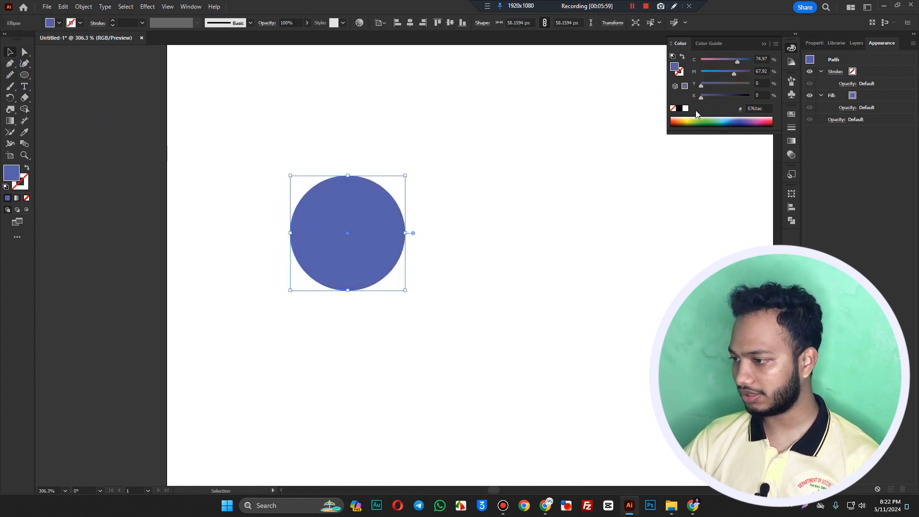
pyautogui.moveTo(736, 61); pyautogui.dragTo(805, 57)
pyautogui.moveTo(728, 59); pyautogui.dragTo(756, 72)
# - Apply a Gaussian Blur to the magenta circle with a radius large enough for a soft halo, and reposition it slightly on the artboard
pyautogui.click(148, 6)
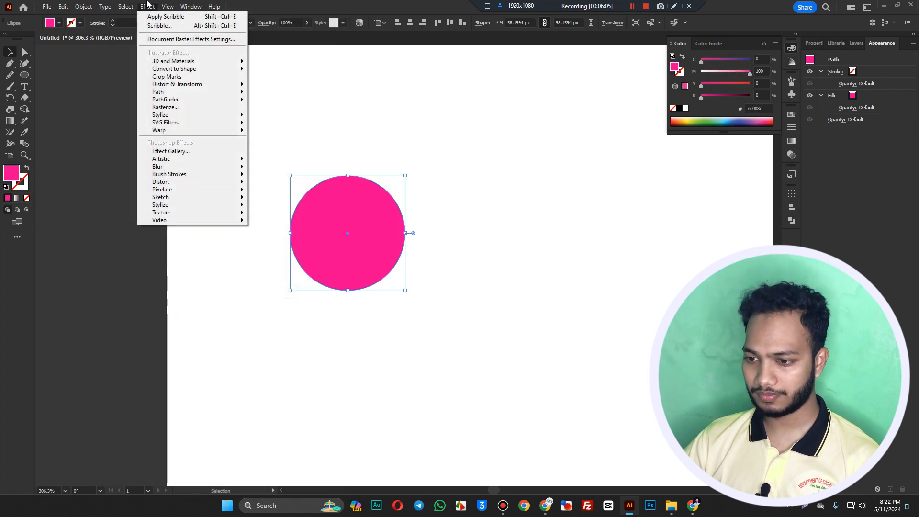
pyautogui.moveTo(173, 169)
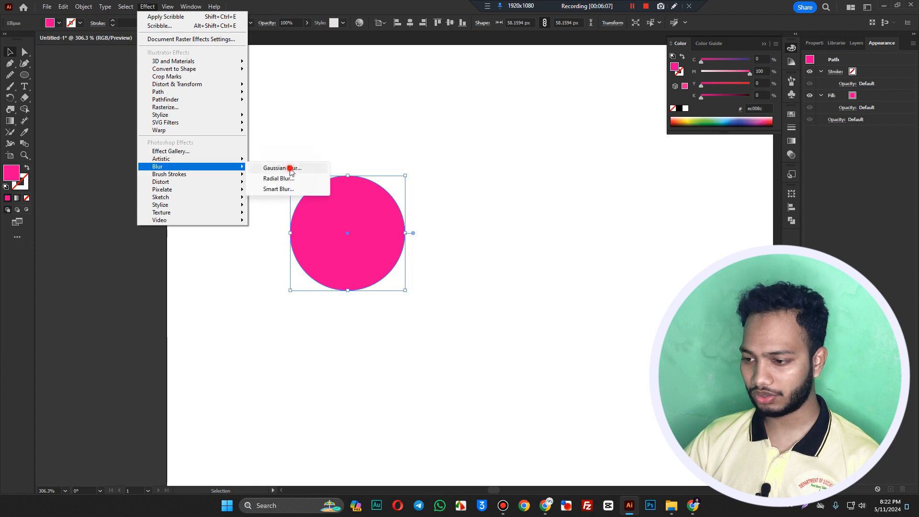
pyautogui.click(289, 168)
pyautogui.moveTo(807, 164); pyautogui.dragTo(782, 163)
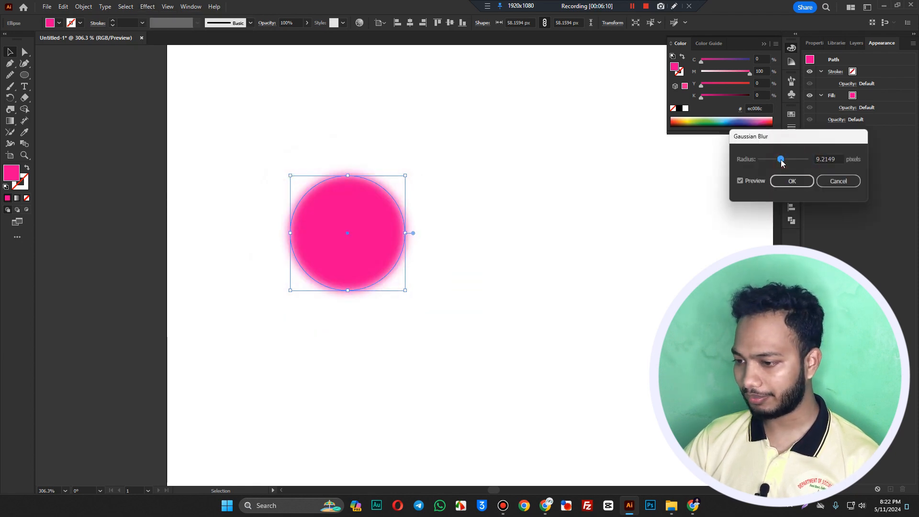
pyautogui.click(792, 185)
pyautogui.click(603, 234)
pyautogui.click(308, 273)
pyautogui.moveTo(334, 256); pyautogui.dragTo(360, 239)
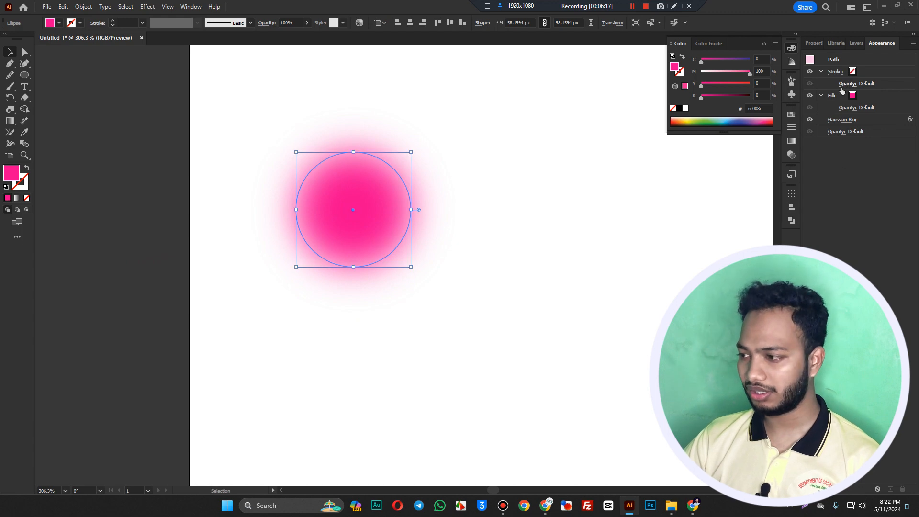
# - Examine the blurred circle's appearance properties, including its stroke, opacity and blending mode choices
pyautogui.click(815, 43)
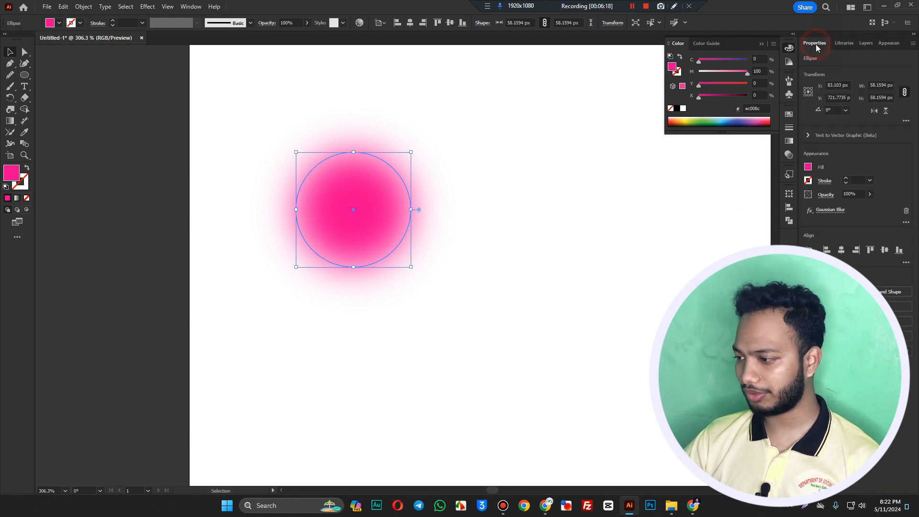
pyautogui.click(825, 181)
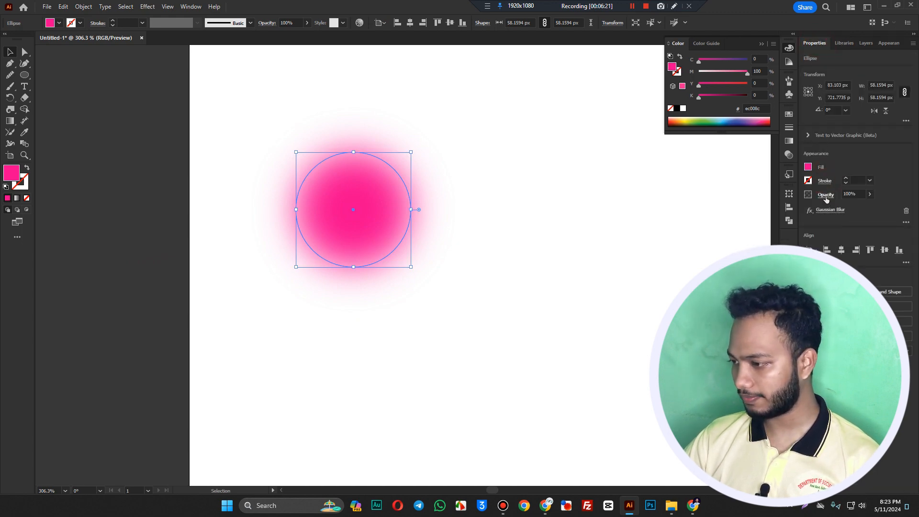
pyautogui.click(826, 195)
pyautogui.click(761, 212)
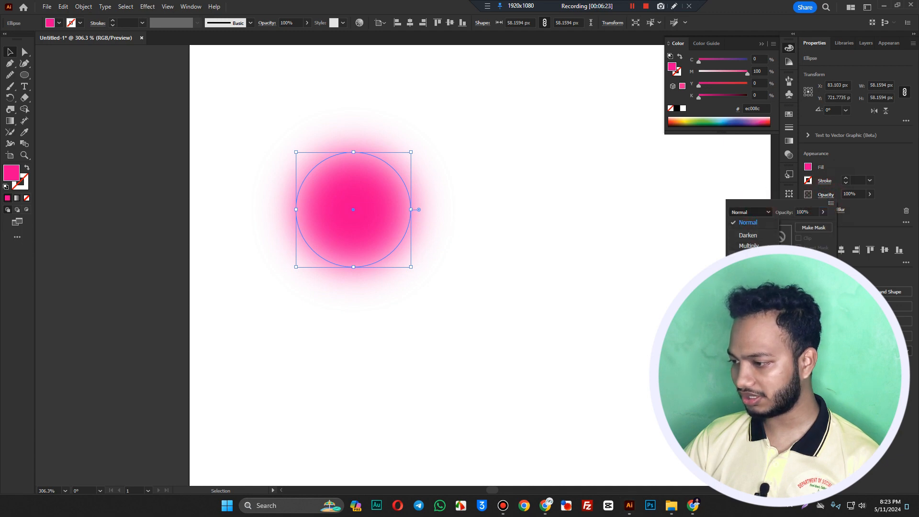
pyautogui.press('Escape')
pyautogui.click(388, 237)
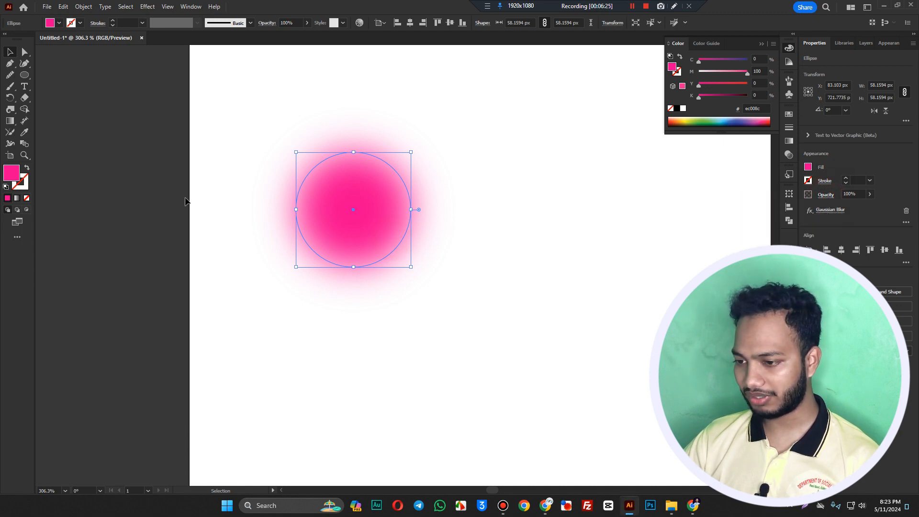
# - Move the blurred circle closer to the artboard's left edge, to about X 52.6 px and Y 712.8 px
pyautogui.moveTo(377, 237); pyautogui.dragTo(327, 206)
pyautogui.moveTo(280, 177)
pyautogui.mouseDown()
pyautogui.moveTo(202, 189)
pyautogui.moveTo(272, 191)
pyautogui.mouseUp()
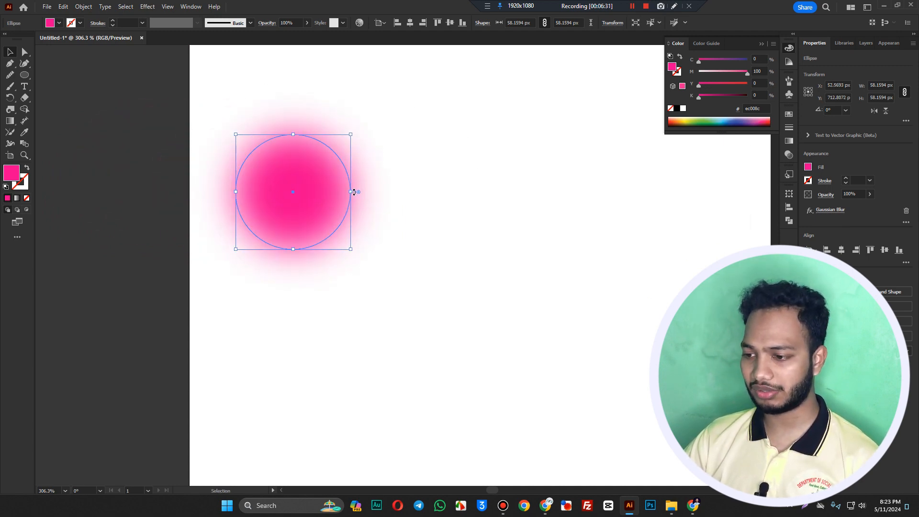
pyautogui.moveTo(351, 191); pyautogui.dragTo(568, 194)
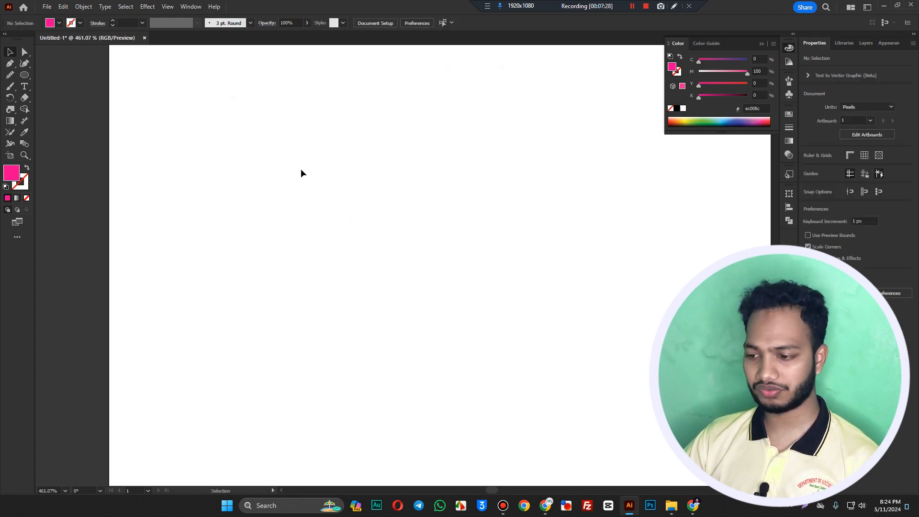
pyautogui.moveTo(368, 199); pyautogui.dragTo(351, 200)
pyautogui.moveTo(410, 213); pyautogui.dragTo(260, 199)
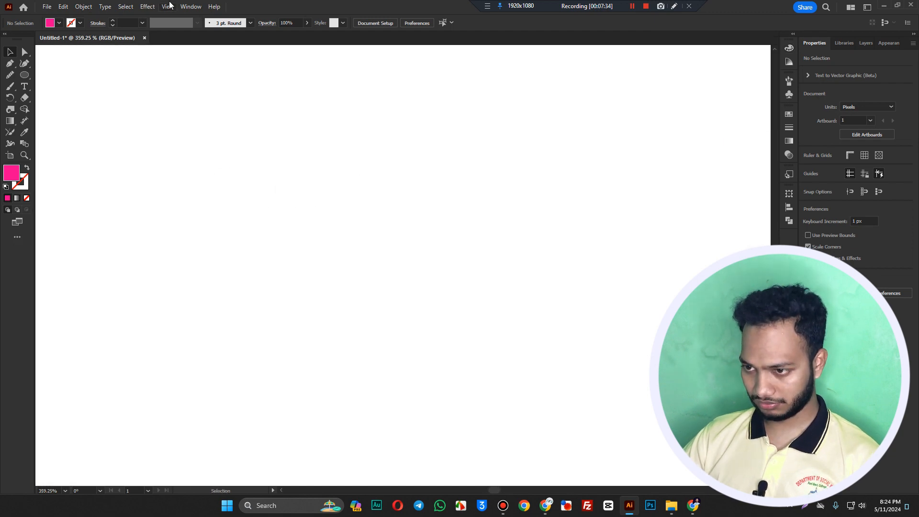
# - Show the Appearance panel and dock it in the same group as Properties, Libraries and Layers
pyautogui.click(183, 6)
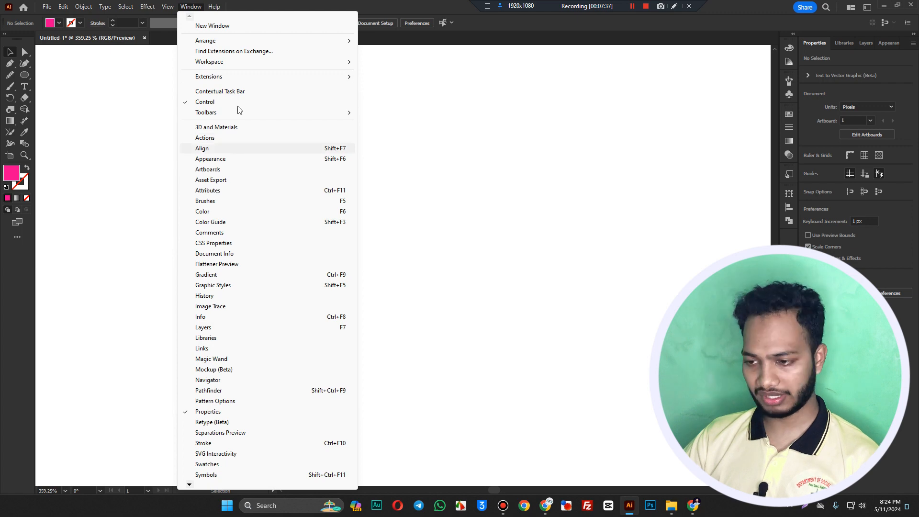
pyautogui.click(224, 160)
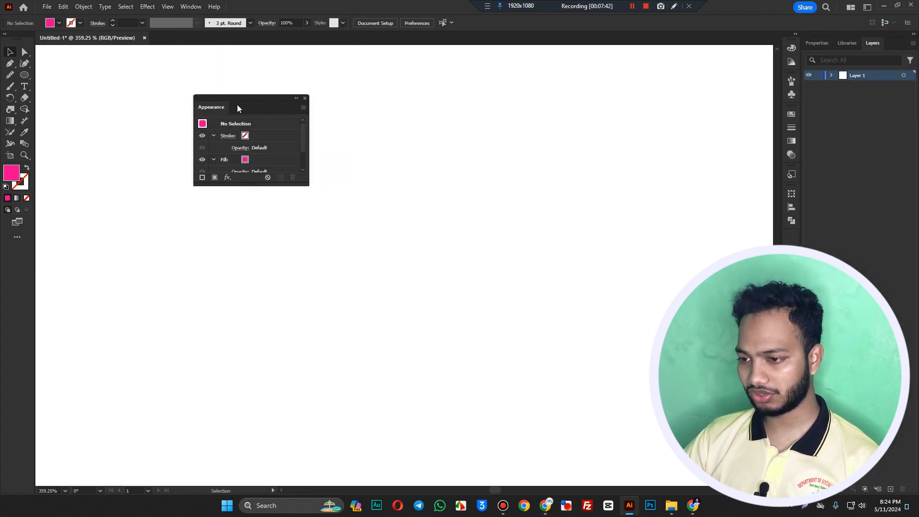
pyautogui.moveTo(237, 104); pyautogui.dragTo(239, 149)
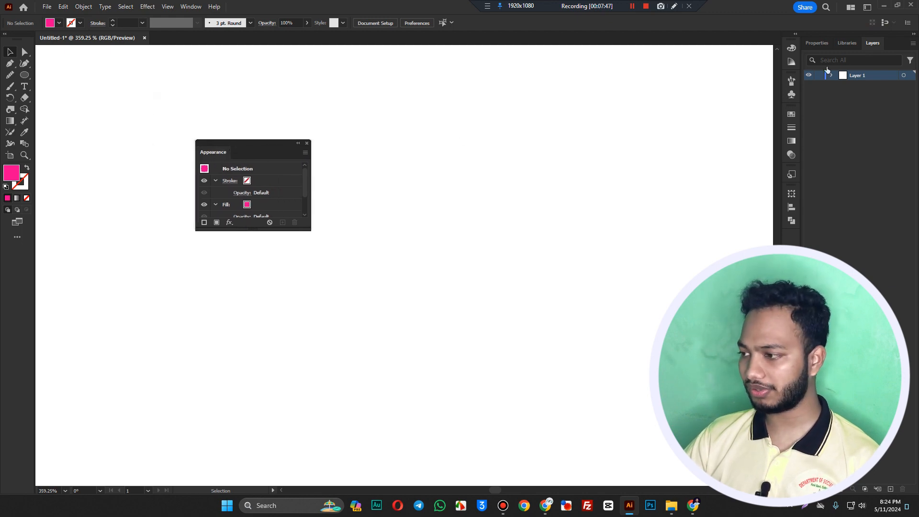
pyautogui.moveTo(209, 155); pyautogui.dragTo(802, 154)
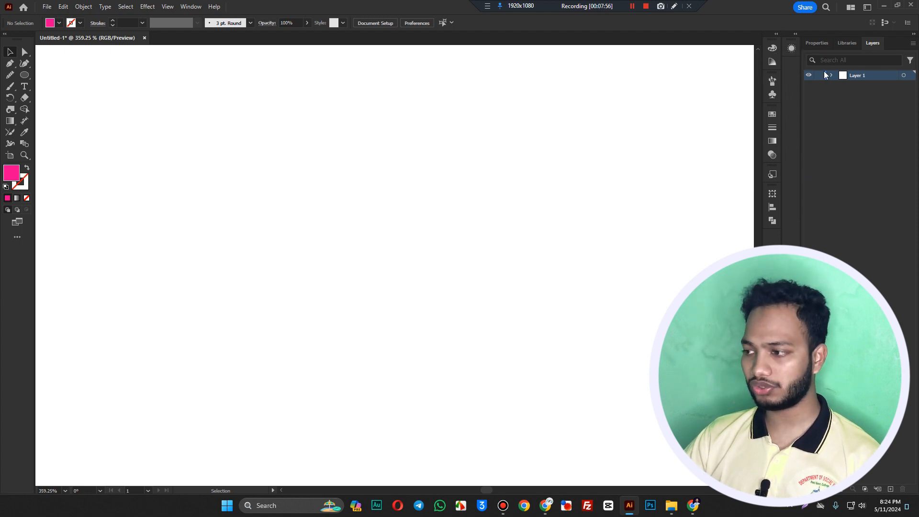
pyautogui.moveTo(791, 46); pyautogui.dragTo(883, 44)
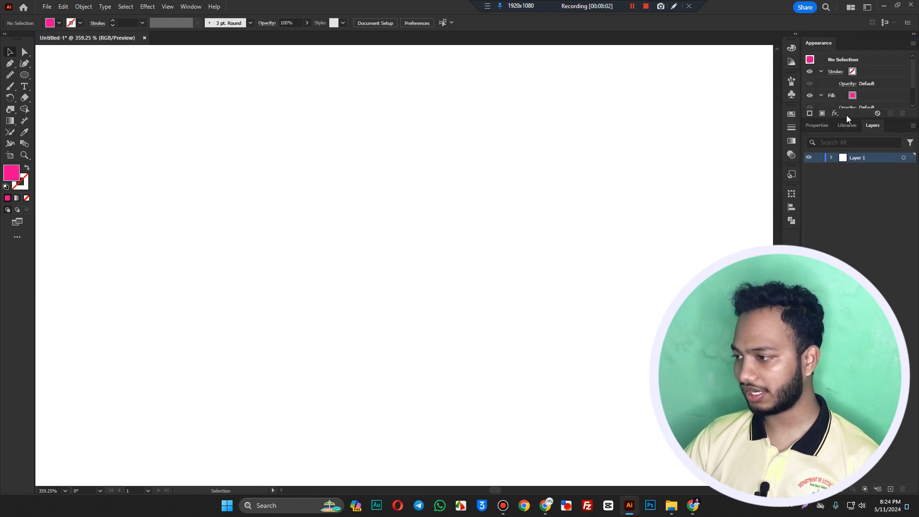
pyautogui.moveTo(821, 46); pyautogui.dragTo(886, 126)
# - Detach the Libraries panel from the docked group and close it
pyautogui.click(831, 41)
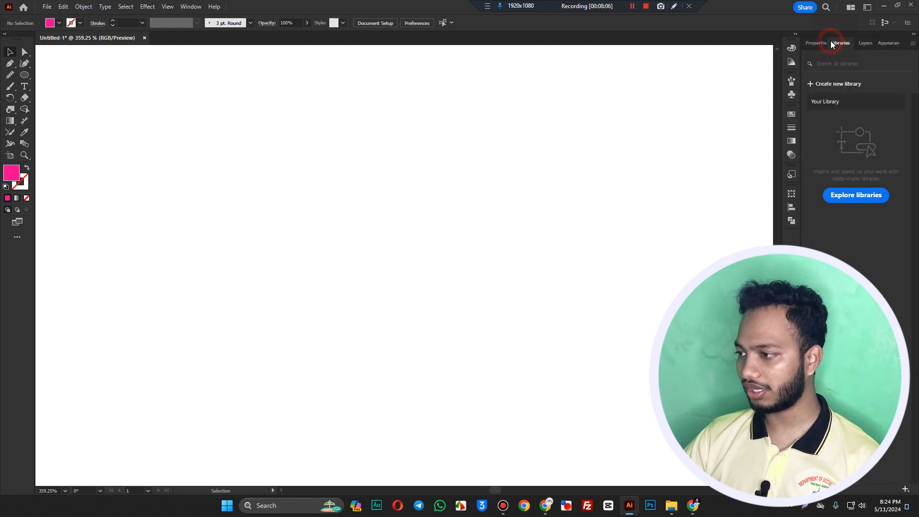
pyautogui.moveTo(830, 41); pyautogui.dragTo(649, 119)
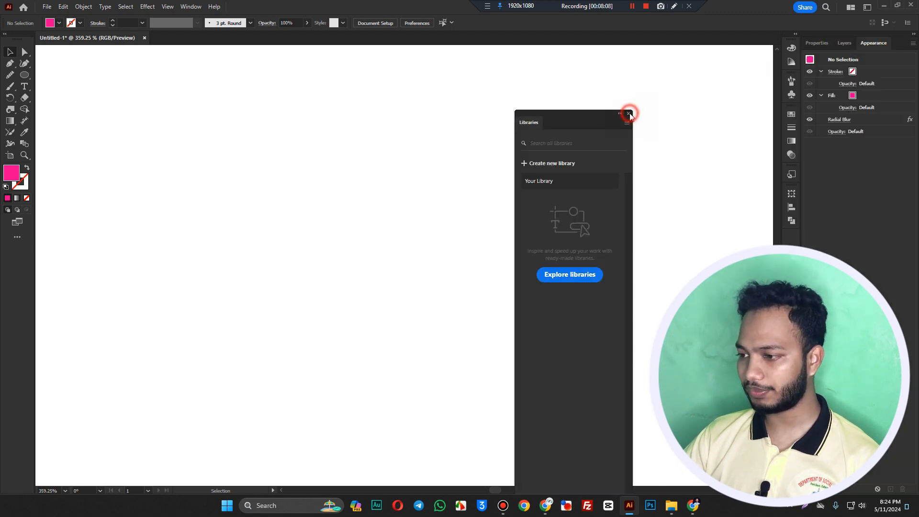
pyautogui.click(629, 114)
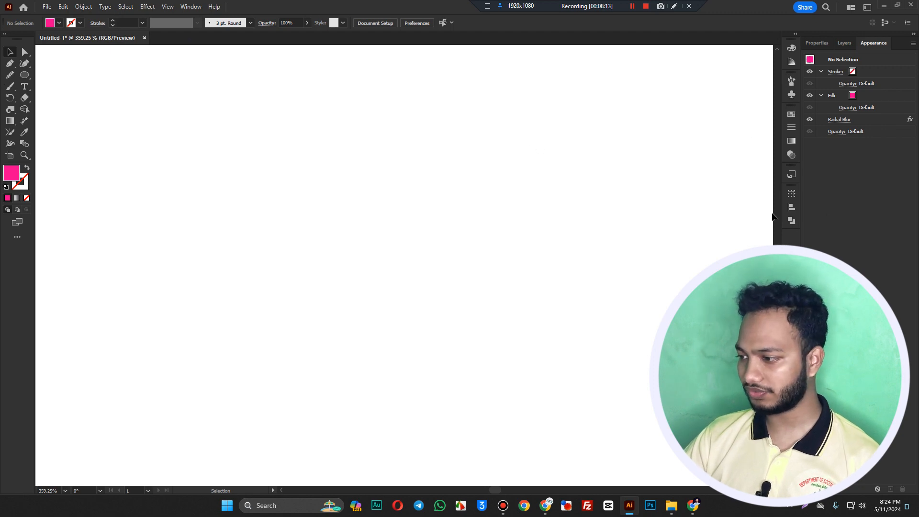
# - Show the Pathfinder options and draw a magenta square about 49 px wide on the empty artboard
pyautogui.click(792, 220)
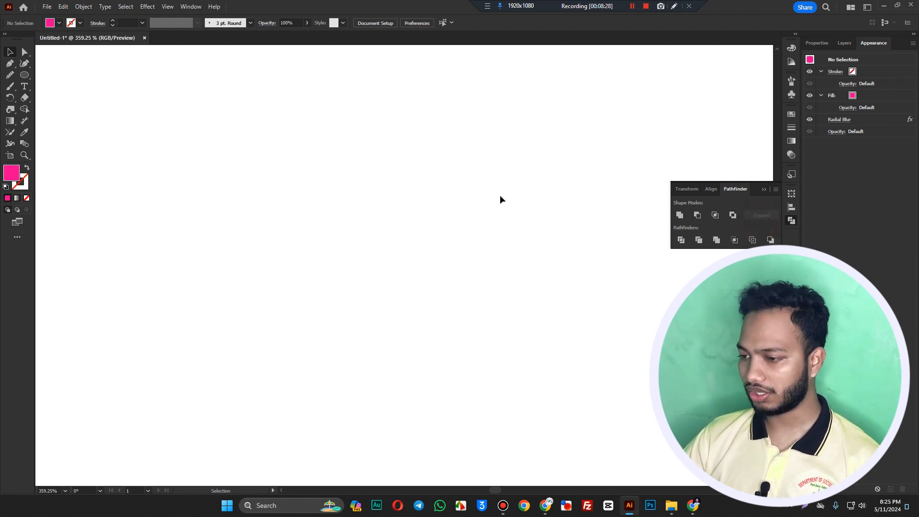
pyautogui.click(25, 86)
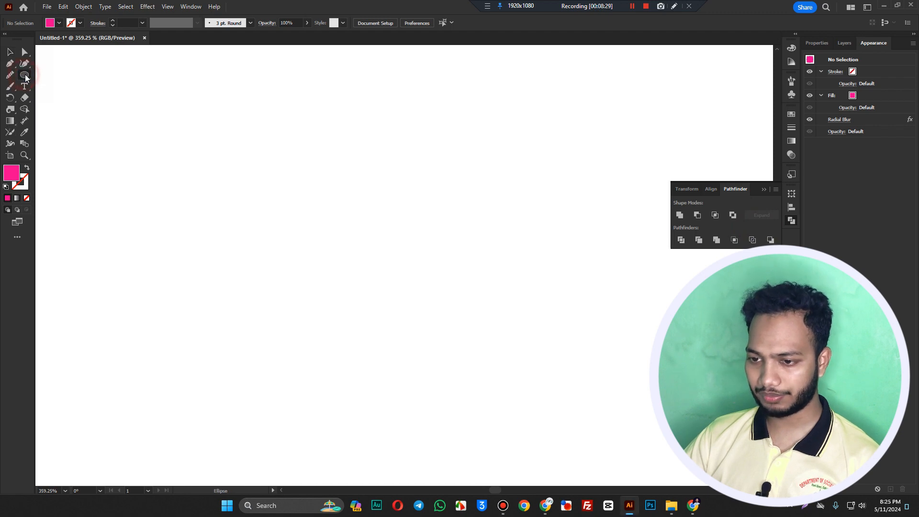
pyautogui.moveTo(24, 75); pyautogui.dragTo(56, 77)
pyautogui.moveTo(103, 150); pyautogui.dragTo(211, 254)
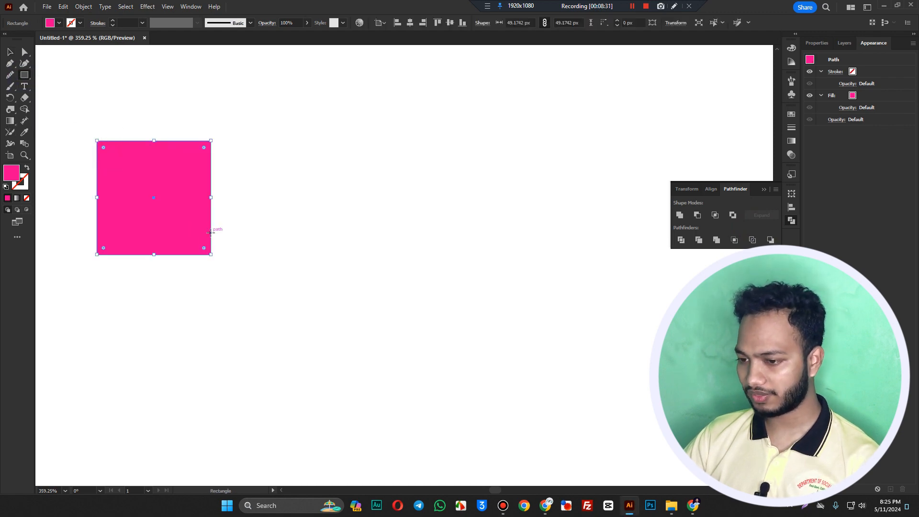
# - Duplicate the magenta square diagonally down and to the right so the copies overlap, and recolour the copy red
pyautogui.press('v')
pyautogui.moveTo(169, 197)
pyautogui.mouseDown()
pyautogui.moveTo(247, 227)
pyautogui.moveTo(231, 232)
pyautogui.mouseUp()
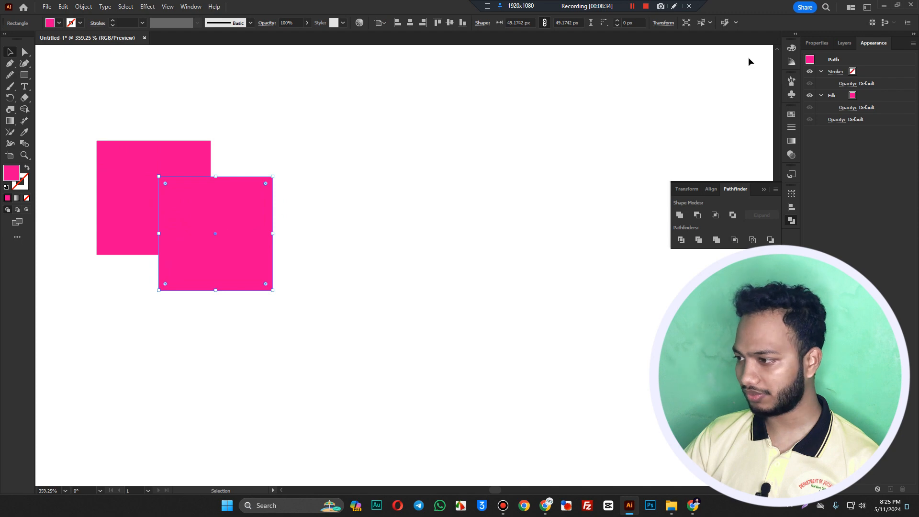
pyautogui.click(791, 48)
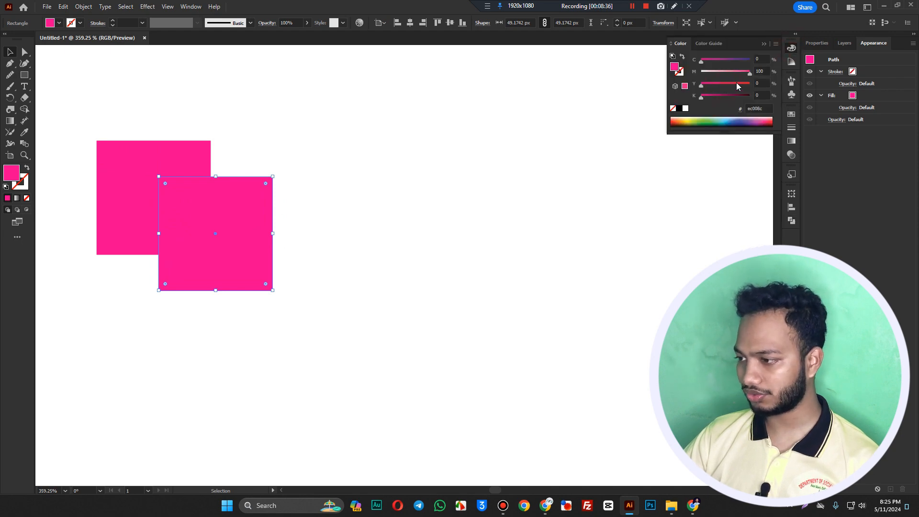
# - Unite the two overlapping squares into one shape and move it slightly up and to the right
pyautogui.moveTo(350, 119); pyautogui.dragTo(123, 308)
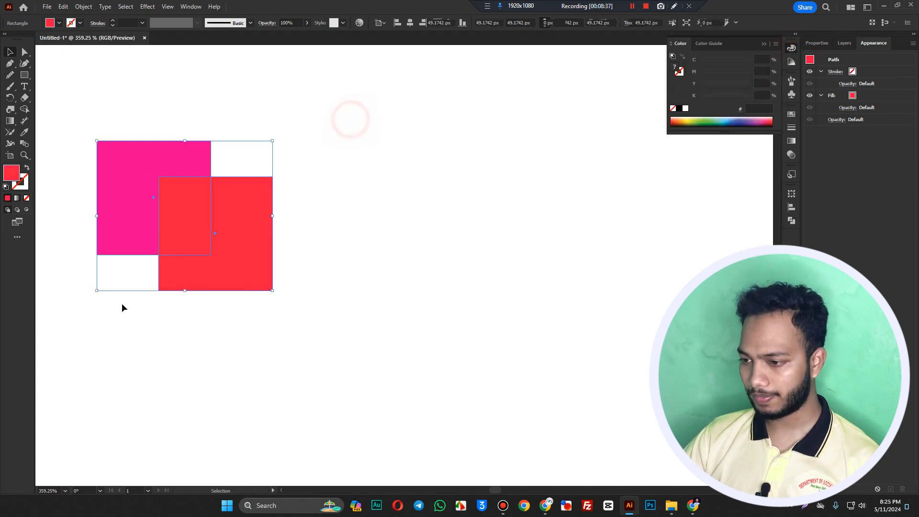
pyautogui.click(792, 220)
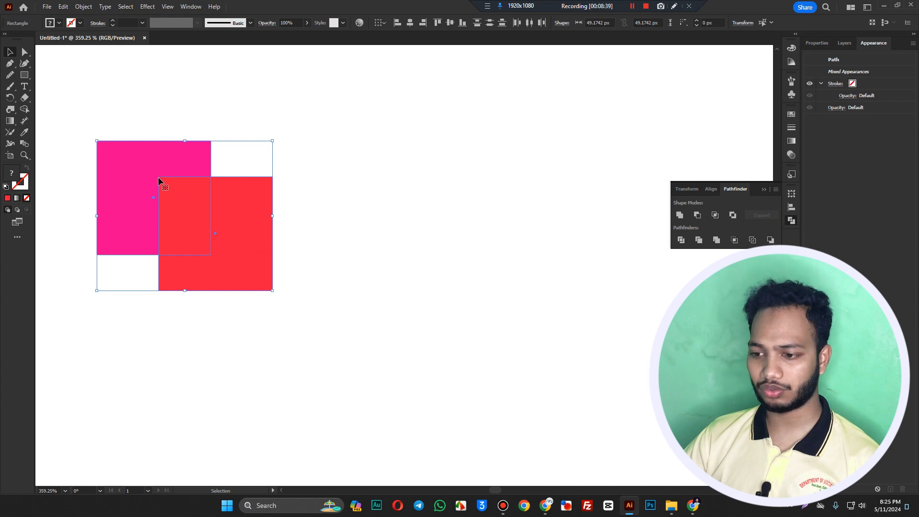
pyautogui.click(680, 215)
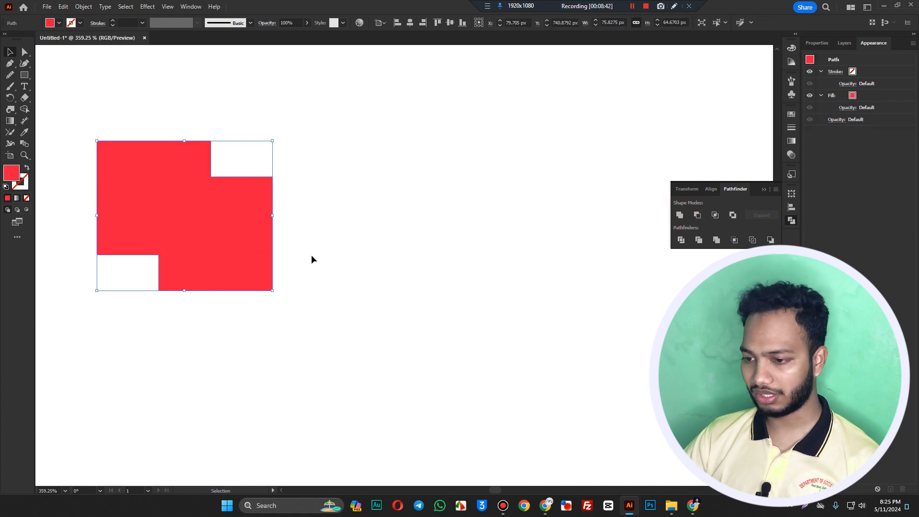
pyautogui.moveTo(220, 233); pyautogui.dragTo(266, 215)
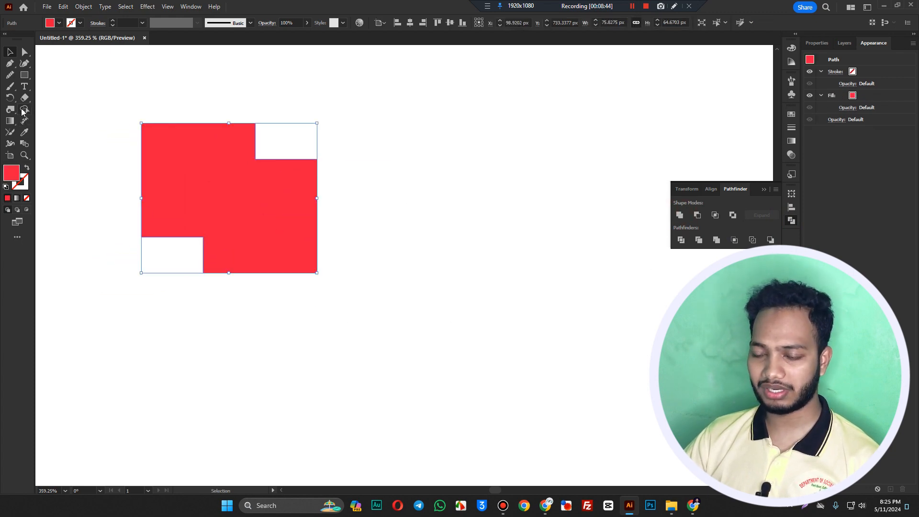
# - Undo the move and the uniting of the two squares
pyautogui.click(25, 110)
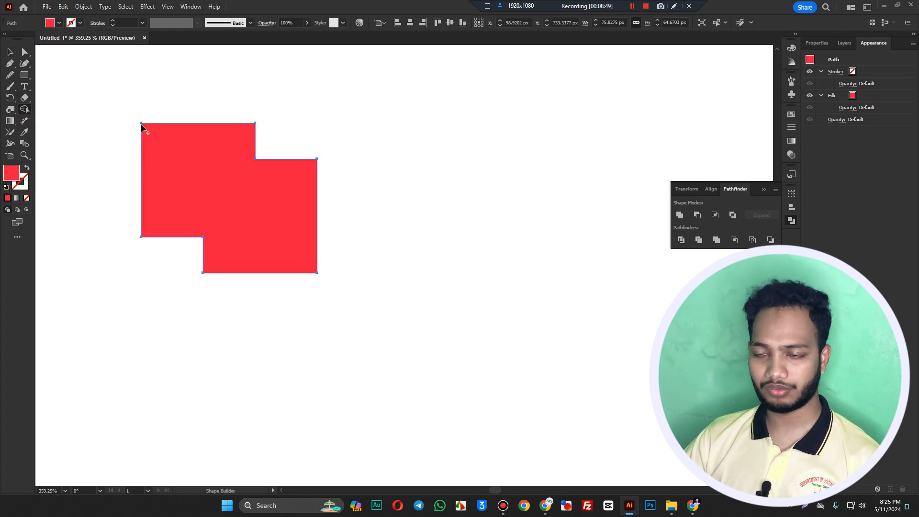
pyautogui.hotkey('ctrl', 'z')
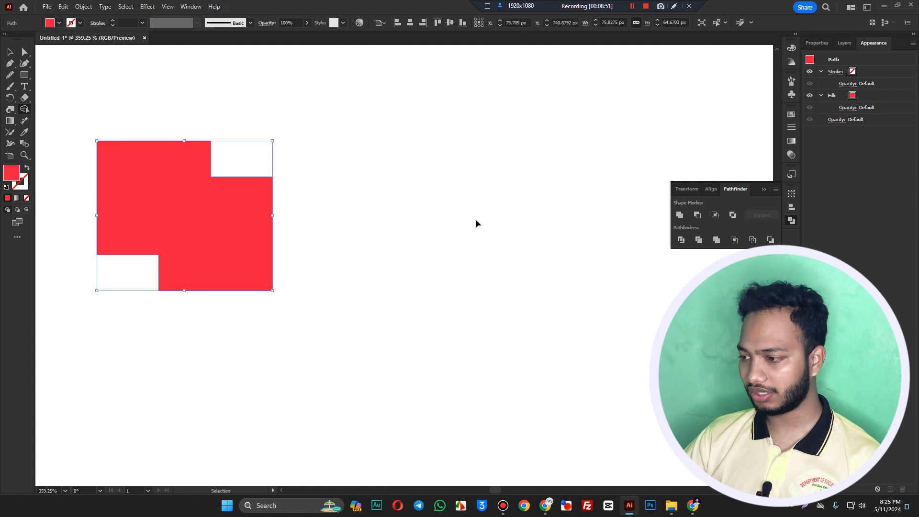
pyautogui.hotkey('ctrl', 'z')
pyautogui.click(398, 201)
pyautogui.click(229, 220)
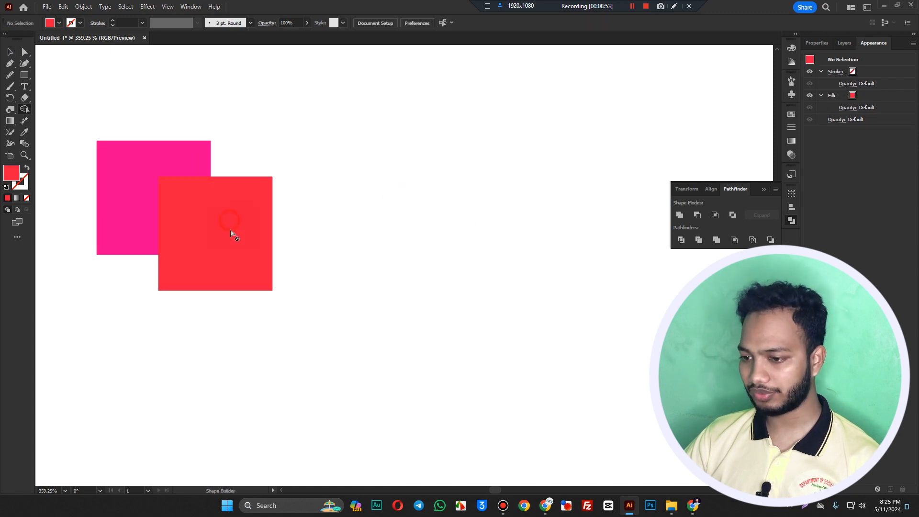
# - Try subtracting the front red square from the magenta square with Minus Front, and undo it
pyautogui.moveTo(72, 113); pyautogui.dragTo(342, 322)
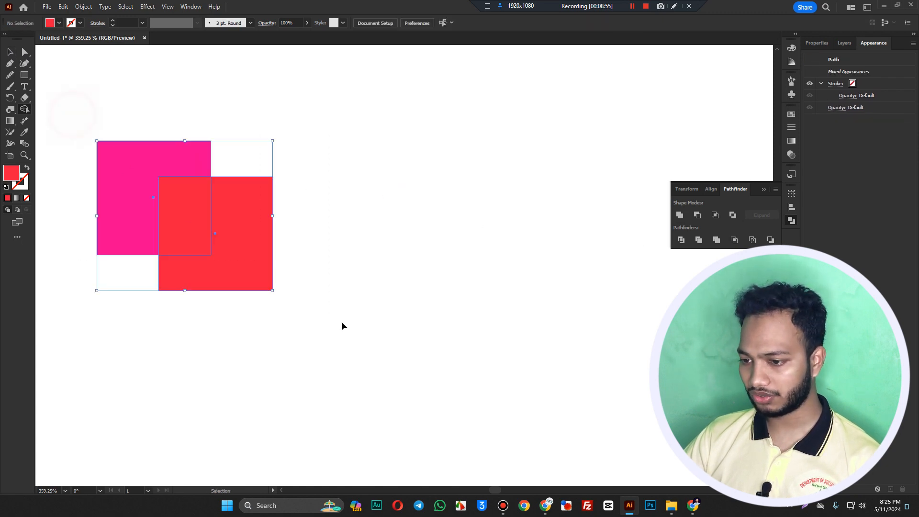
pyautogui.click(697, 215)
pyautogui.hotkey('ctrl', 'z')
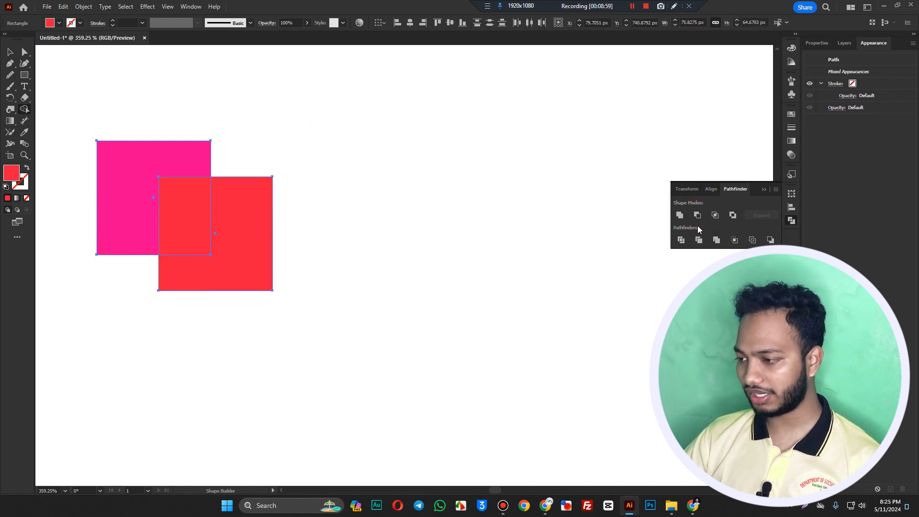
pyautogui.click(11, 62)
pyautogui.moveTo(253, 237); pyautogui.dragTo(251, 233)
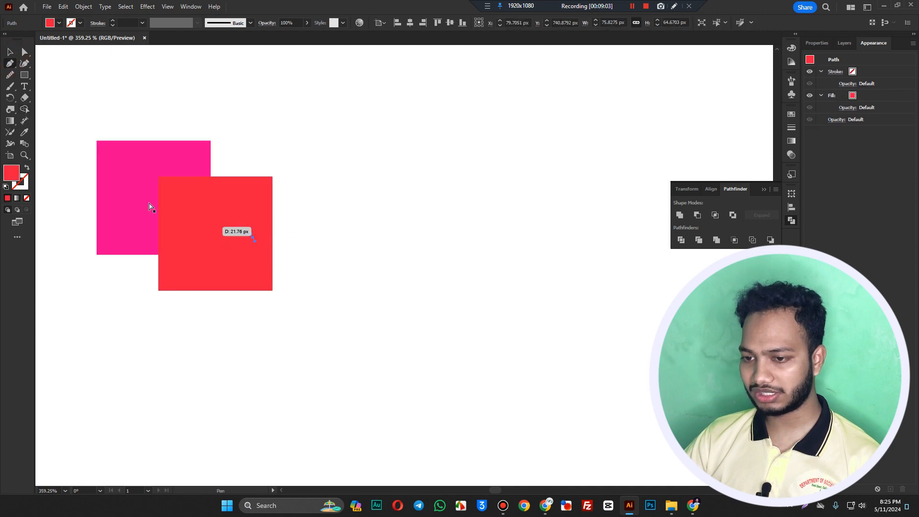
pyautogui.hotkey('ctrl', 'z')
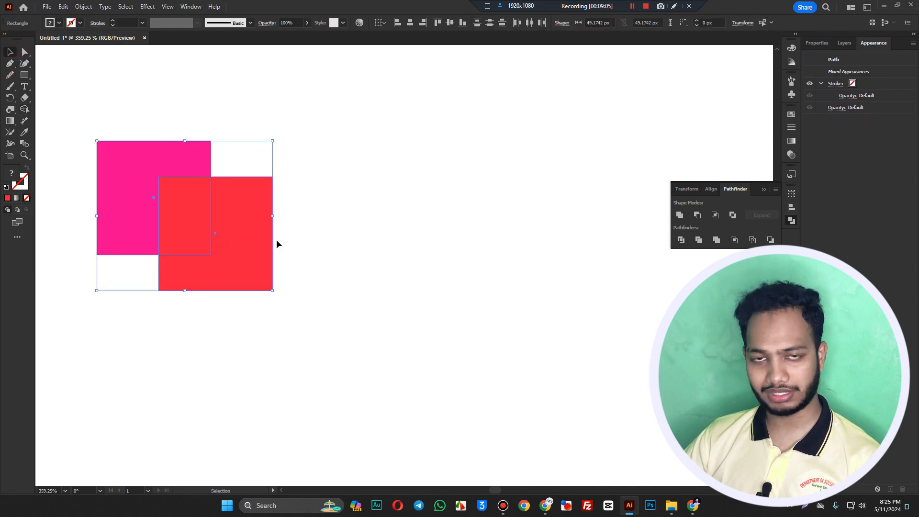
# - Move the red square slightly left, and try cutting it out of the magenta square with Minus Front
pyautogui.click(328, 263)
pyautogui.moveTo(249, 259); pyautogui.dragTo(234, 259)
pyautogui.moveTo(244, 139); pyautogui.dragTo(156, 223)
pyautogui.click(697, 215)
pyautogui.hotkey('ctrl', 'z')
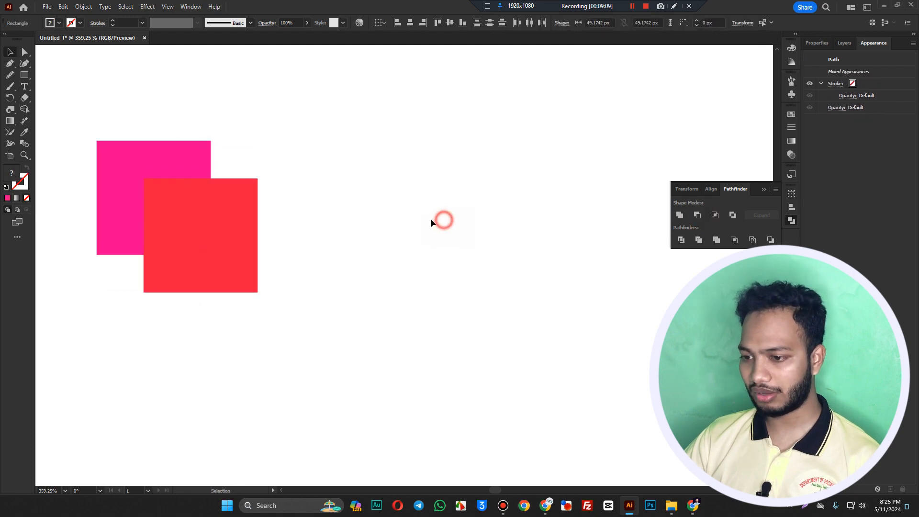
# - Bring the magenta square to the front, and try subtracting it from the red square with Minus Front
pyautogui.click(431, 222)
pyautogui.click(197, 158)
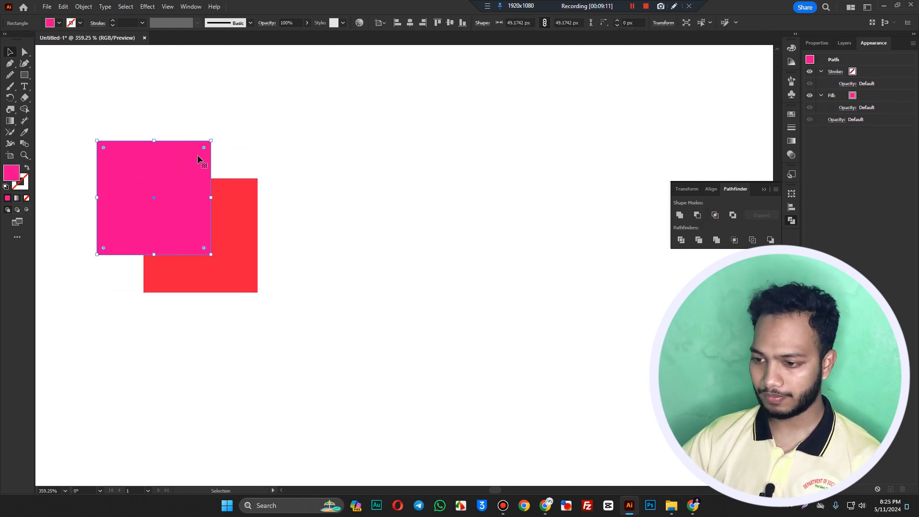
pyautogui.moveTo(307, 152); pyautogui.dragTo(192, 250)
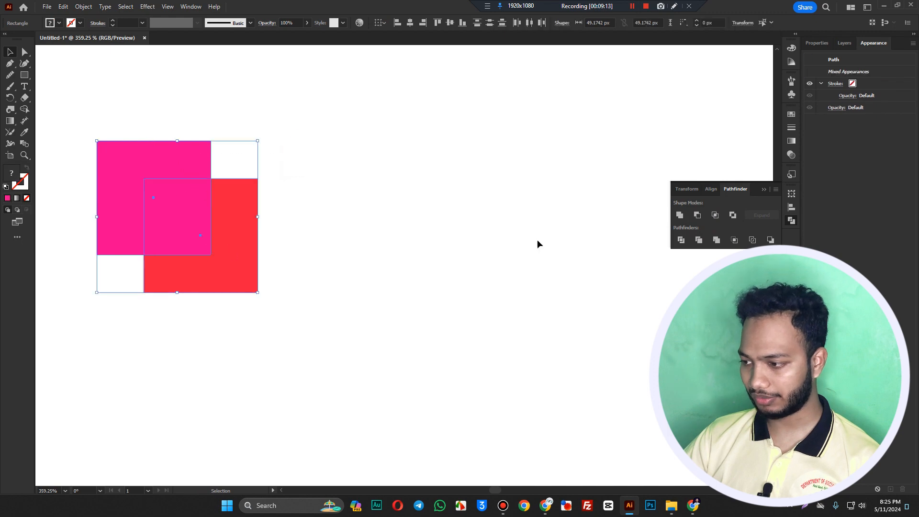
pyautogui.click(698, 215)
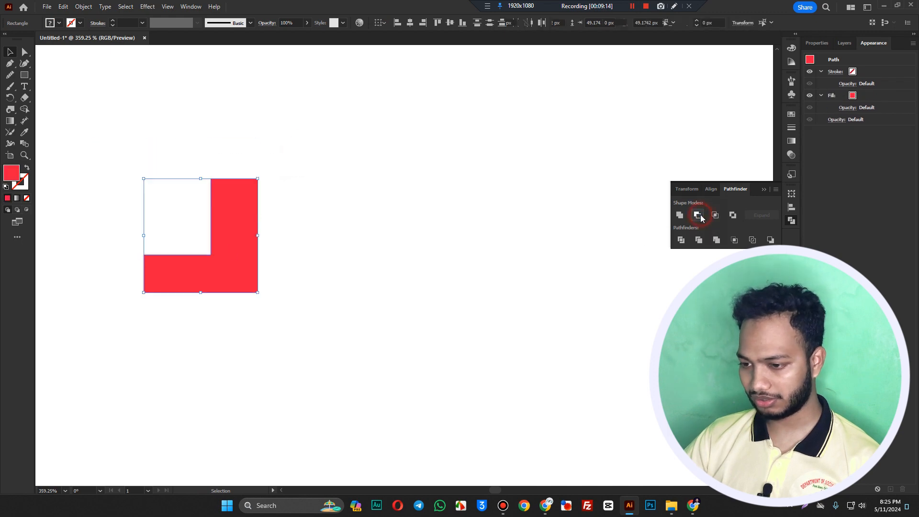
pyautogui.hotkey('ctrl', 'z')
# - Examine the Arrange stacking-order options for the magenta square, and select the red square behind it
pyautogui.click(337, 204)
pyautogui.click(182, 155)
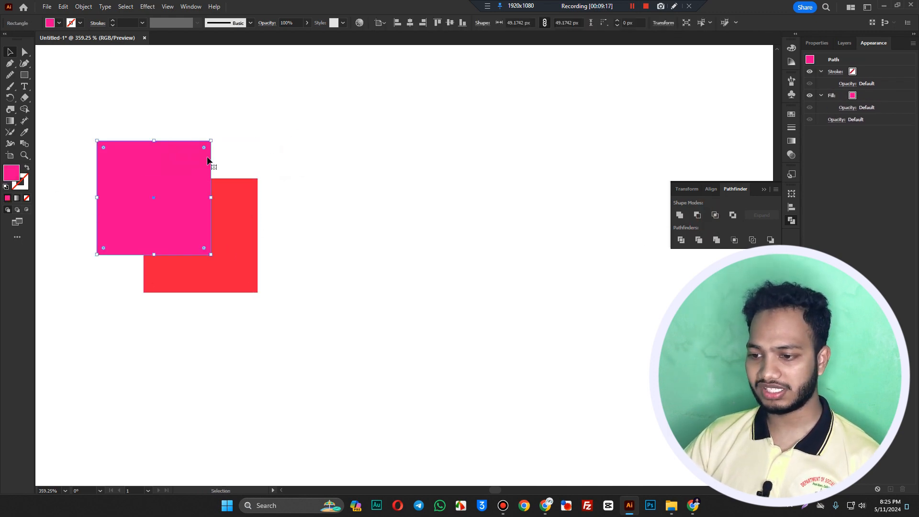
pyautogui.rightClick(180, 194)
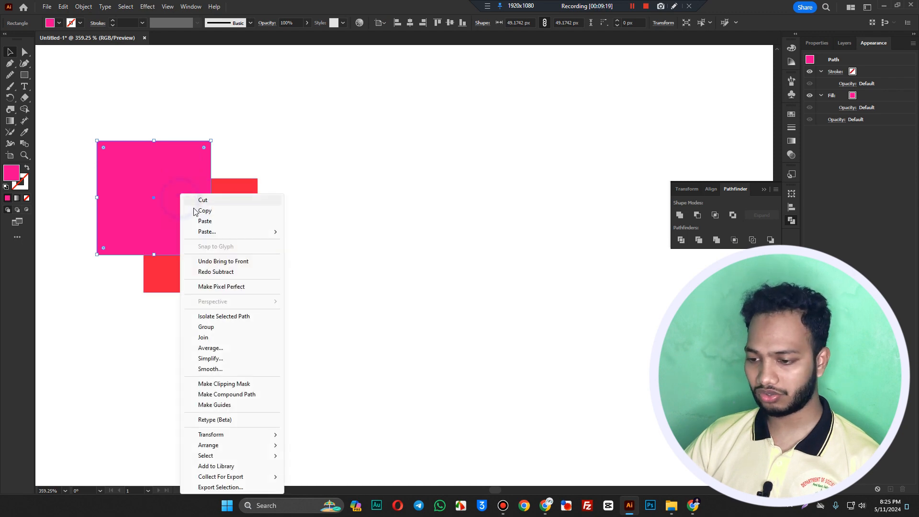
pyautogui.moveTo(246, 448)
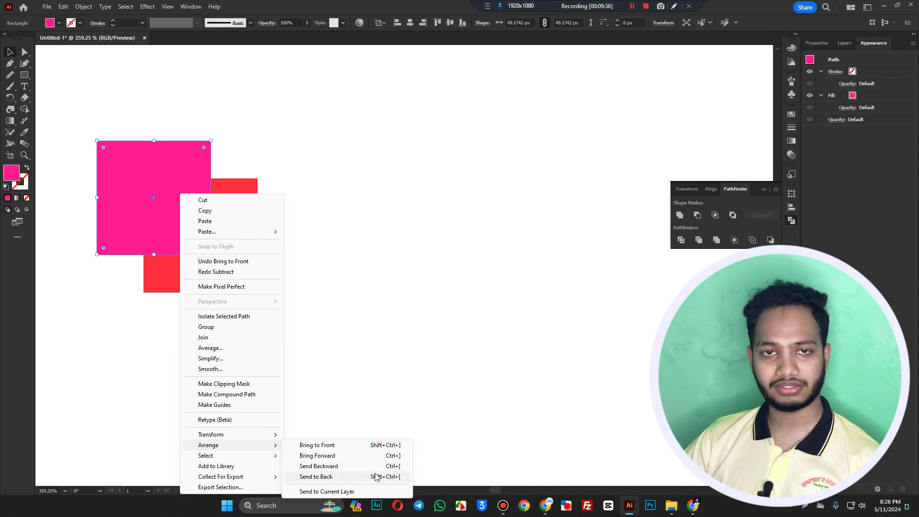
pyautogui.click(373, 331)
pyautogui.click(199, 241)
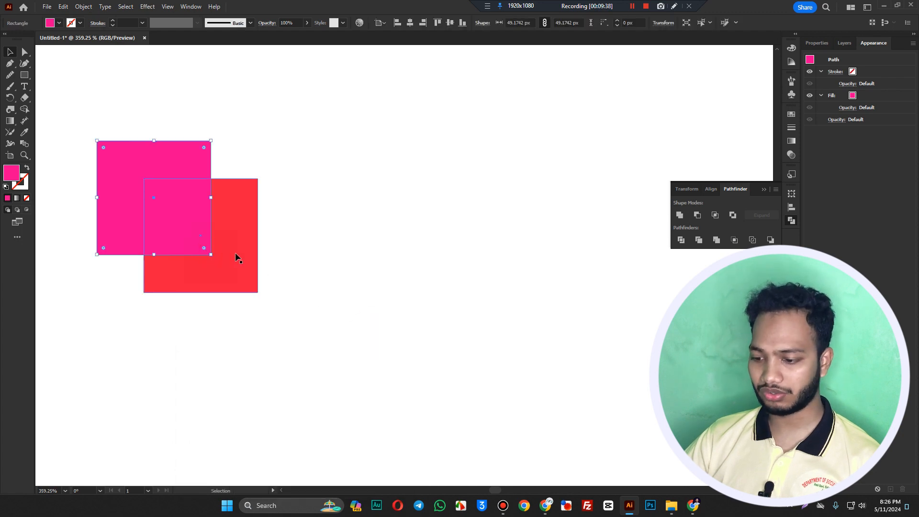
pyautogui.click(237, 257)
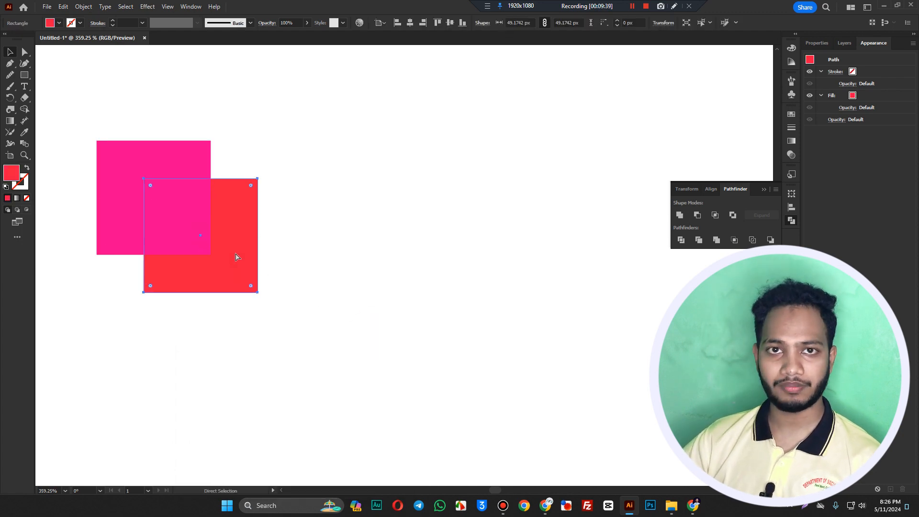
# - Move the overlapping magenta and red squares together to the right and slightly down
pyautogui.press('v')
pyautogui.moveTo(251, 237)
pyautogui.mouseDown()
pyautogui.moveTo(263, 214)
pyautogui.moveTo(216, 263)
pyautogui.moveTo(248, 247)
pyautogui.mouseUp()
pyautogui.moveTo(285, 146); pyautogui.dragTo(103, 282)
pyautogui.moveTo(207, 268); pyautogui.dragTo(309, 285)
pyautogui.click(424, 212)
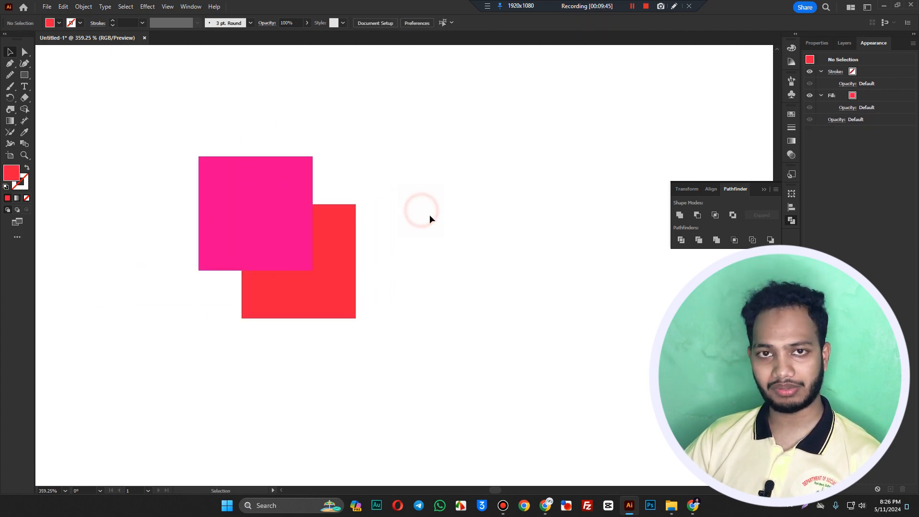
# - Delete both the magenta and red squares from the canvas
pyautogui.click(426, 216)
pyautogui.moveTo(430, 143); pyautogui.dragTo(156, 357)
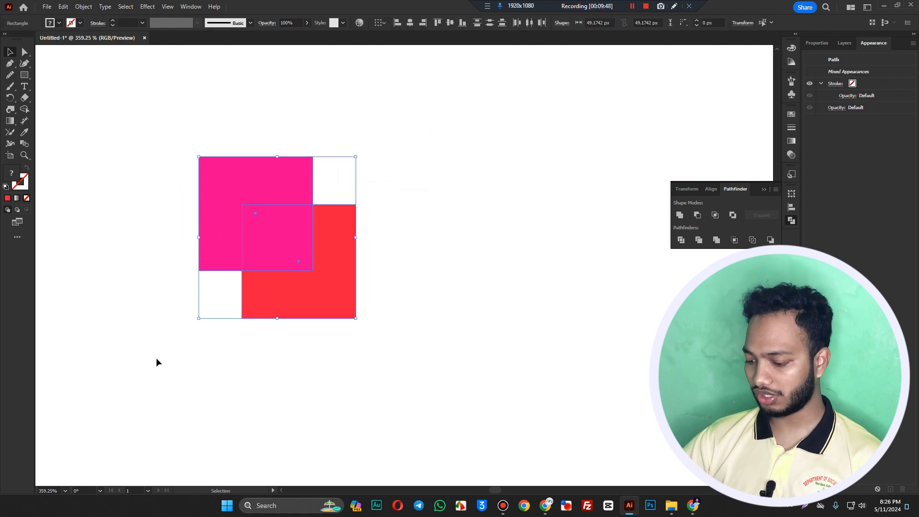
pyautogui.press('Delete')
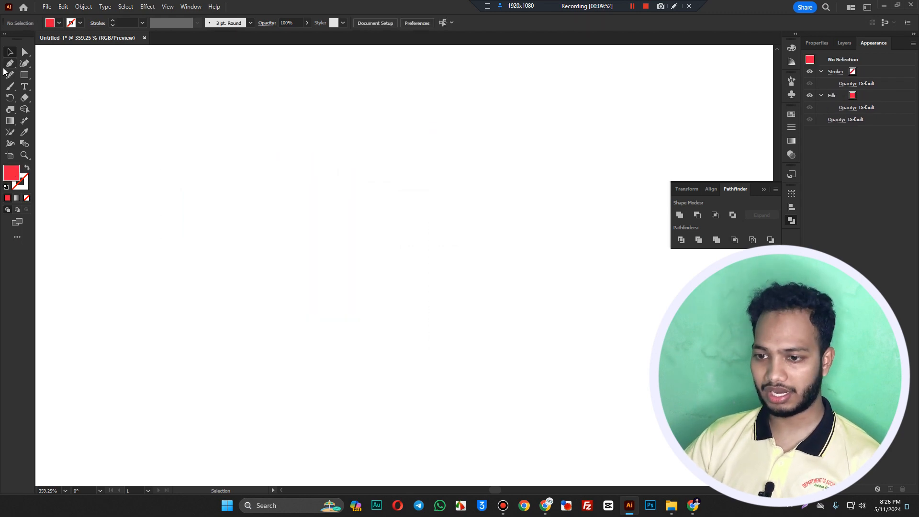
# - Draw a tall red rectangle about 33 × 65 px and place two copies to its right, each at a different height
pyautogui.click(24, 74)
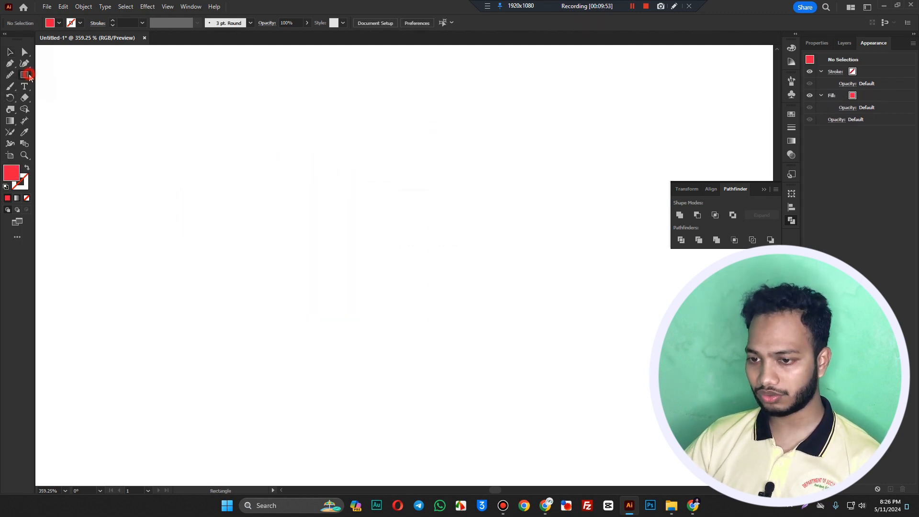
pyautogui.moveTo(137, 105); pyautogui.dragTo(214, 255)
pyautogui.press('v')
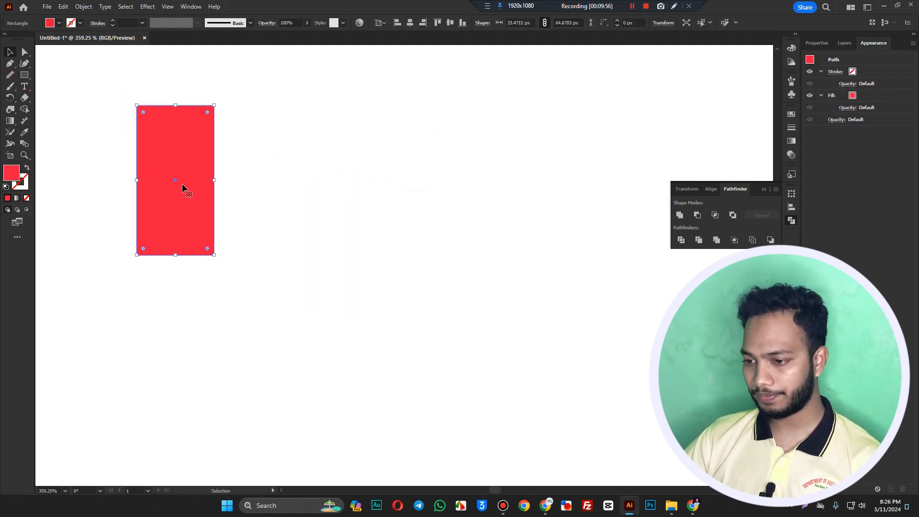
pyautogui.moveTo(183, 186); pyautogui.dragTo(577, 257)
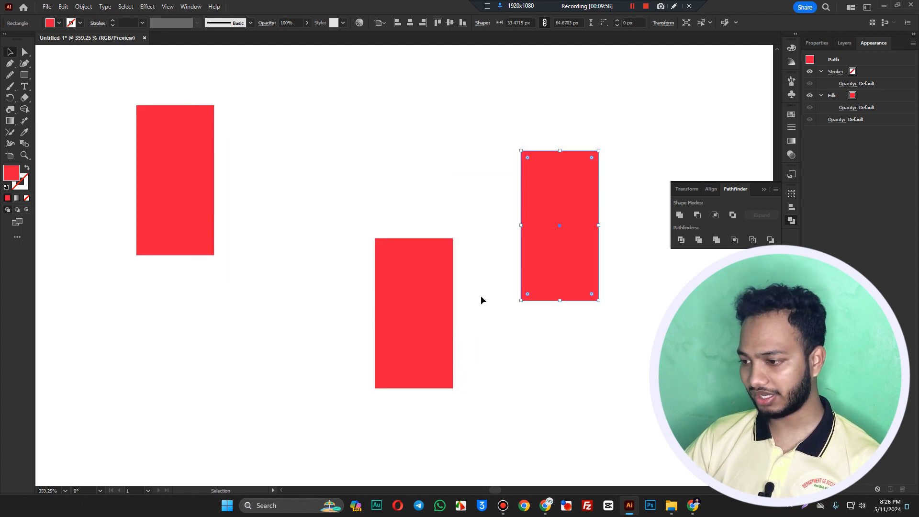
pyautogui.moveTo(421, 293); pyautogui.dragTo(378, 243)
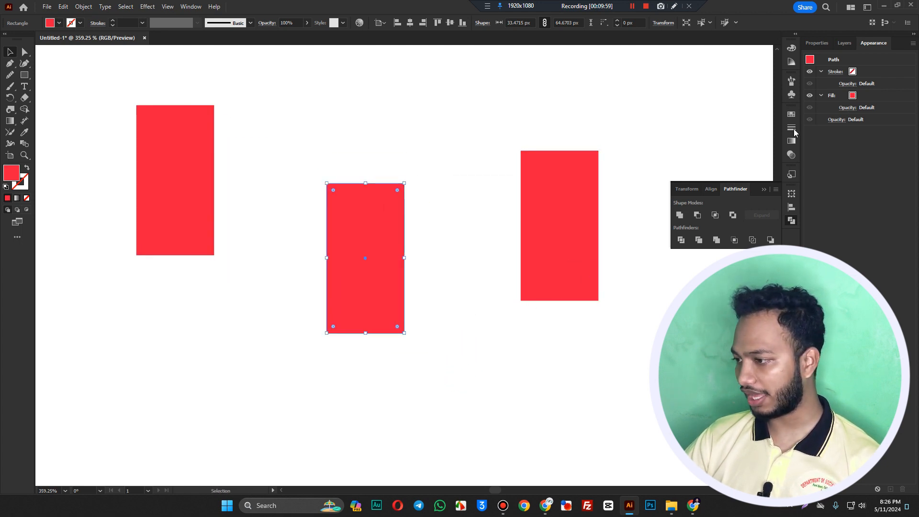
# - Show the Align options for arranging and distributing objects
pyautogui.click(791, 221)
pyautogui.click(792, 208)
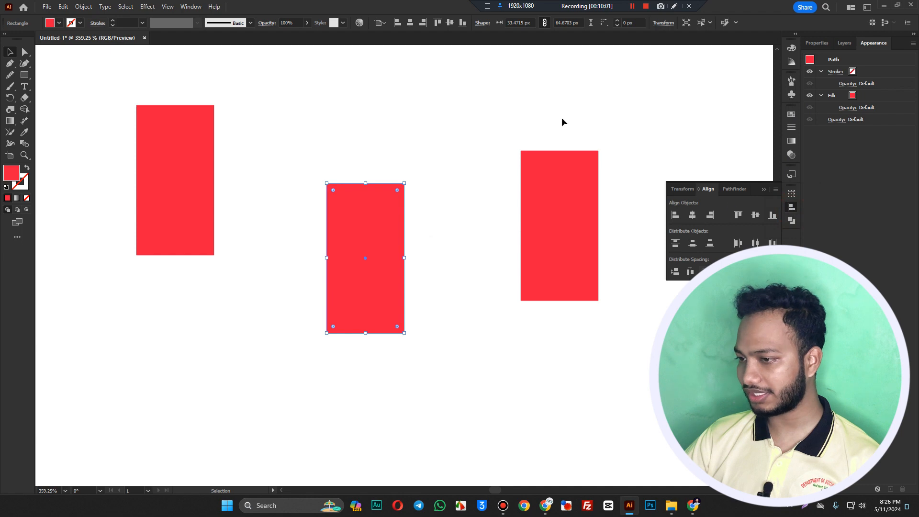
pyautogui.click(190, 7)
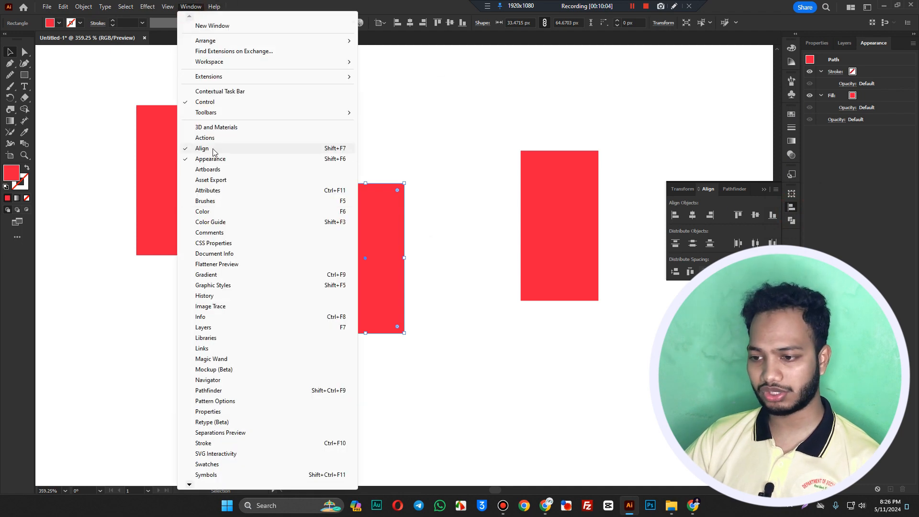
pyautogui.click(793, 210)
pyautogui.click(793, 210)
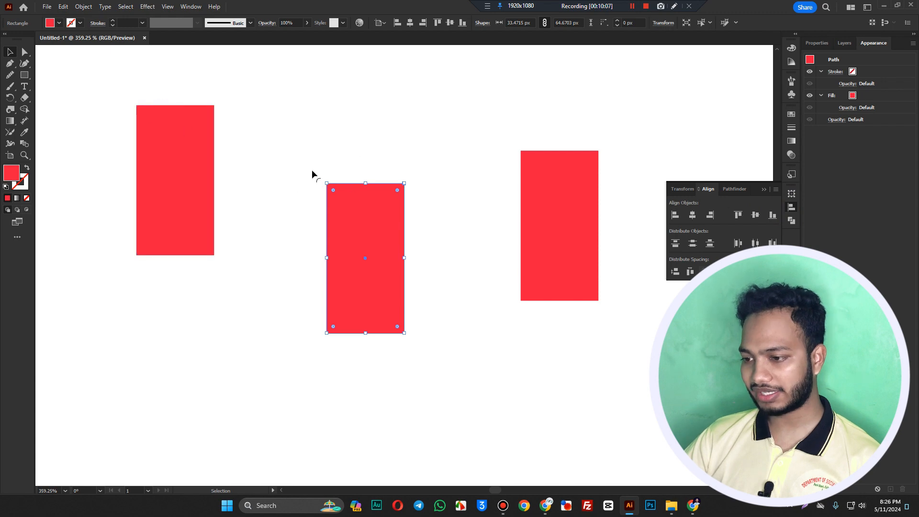
# - Select all three red rectangles and align them by their vertical centers into one row
pyautogui.moveTo(292, 156); pyautogui.dragTo(258, 208)
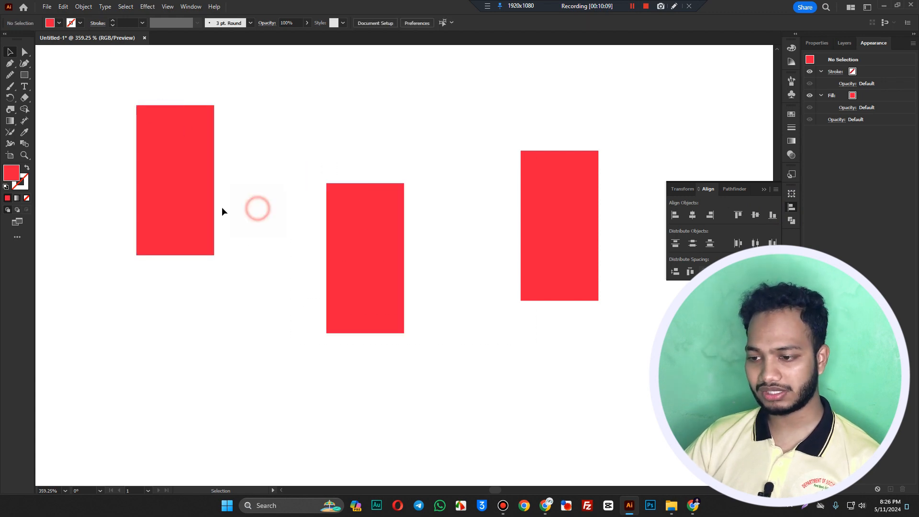
pyautogui.moveTo(70, 155); pyautogui.dragTo(627, 374)
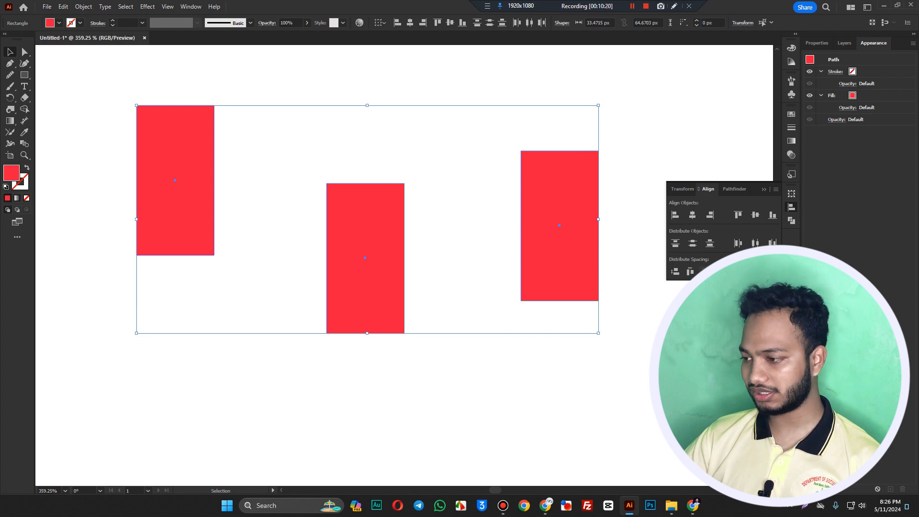
pyautogui.click(755, 215)
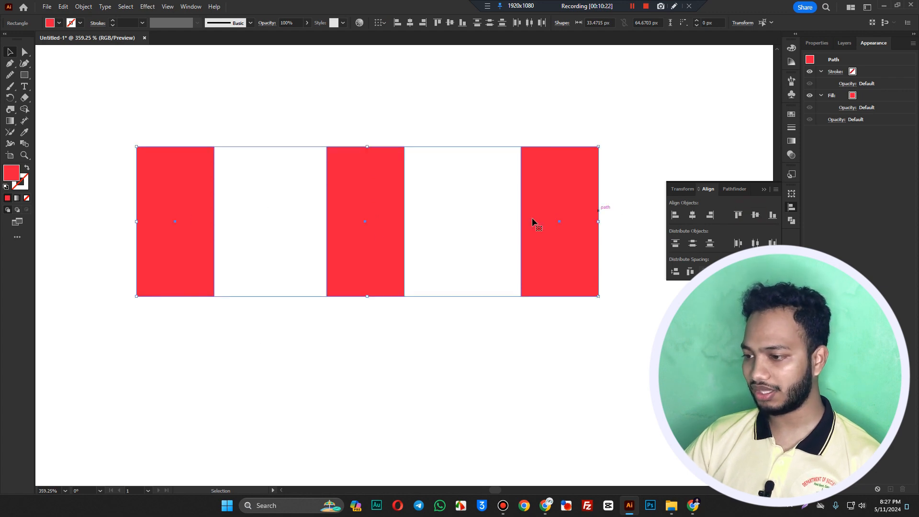
# - Shift the middle rectangle left, and distribute equal horizontal spacing across all three rectangles
pyautogui.click(490, 365)
pyautogui.moveTo(328, 256); pyautogui.dragTo(269, 249)
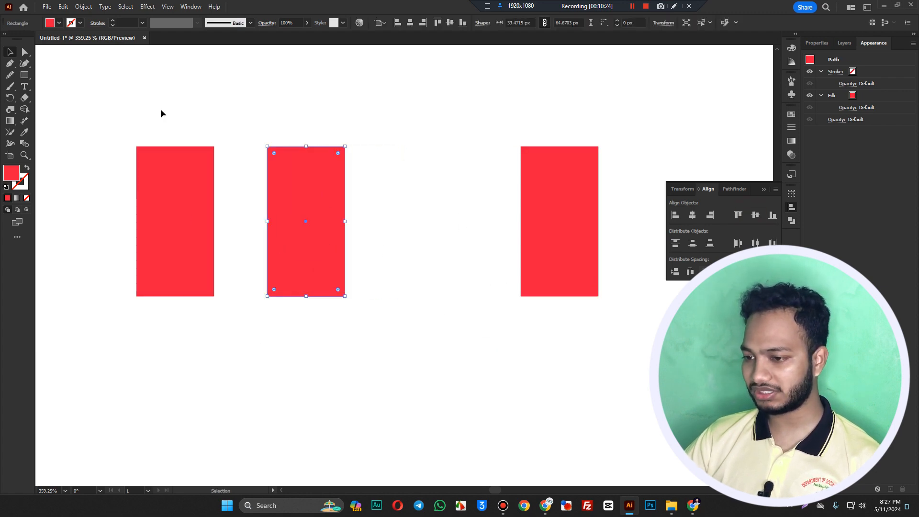
pyautogui.moveTo(107, 81); pyautogui.dragTo(523, 181)
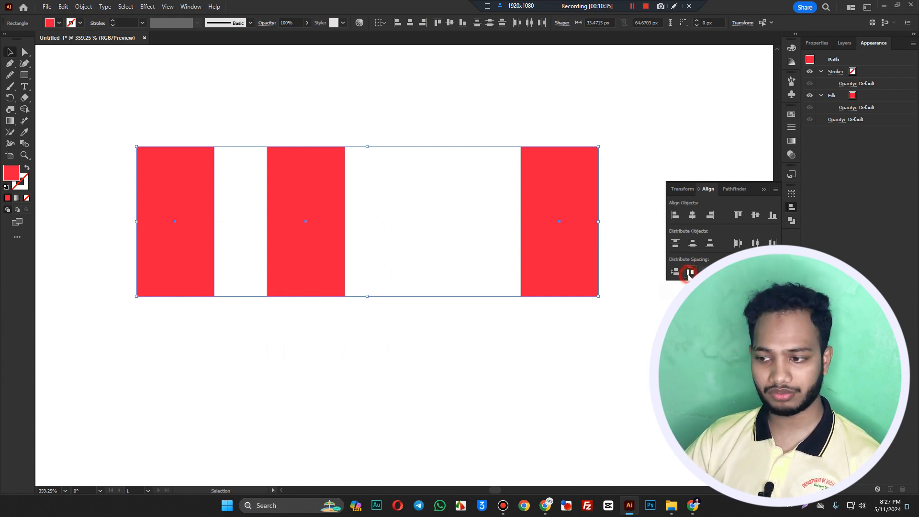
pyautogui.click(690, 272)
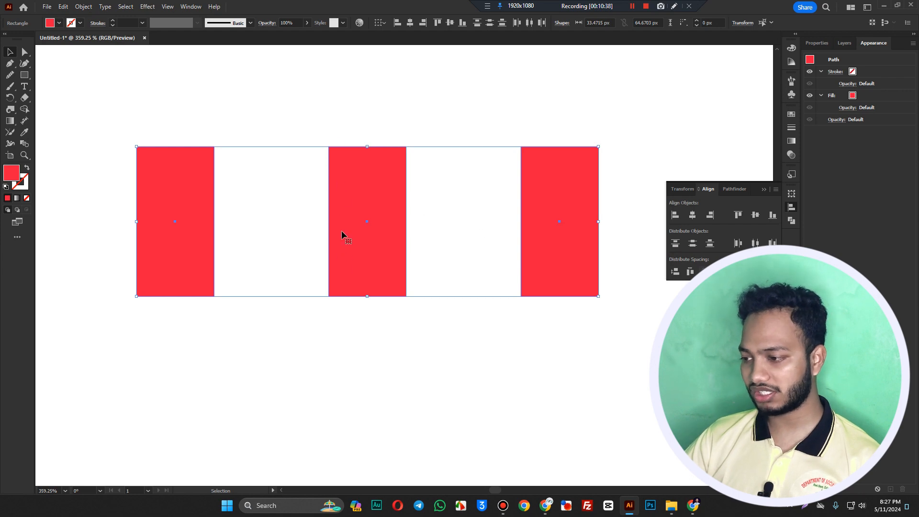
# - Raise the middle rectangle, top-align it with the left rectangle, and move the pair back down
pyautogui.click(412, 388)
pyautogui.moveTo(390, 285); pyautogui.dragTo(384, 162)
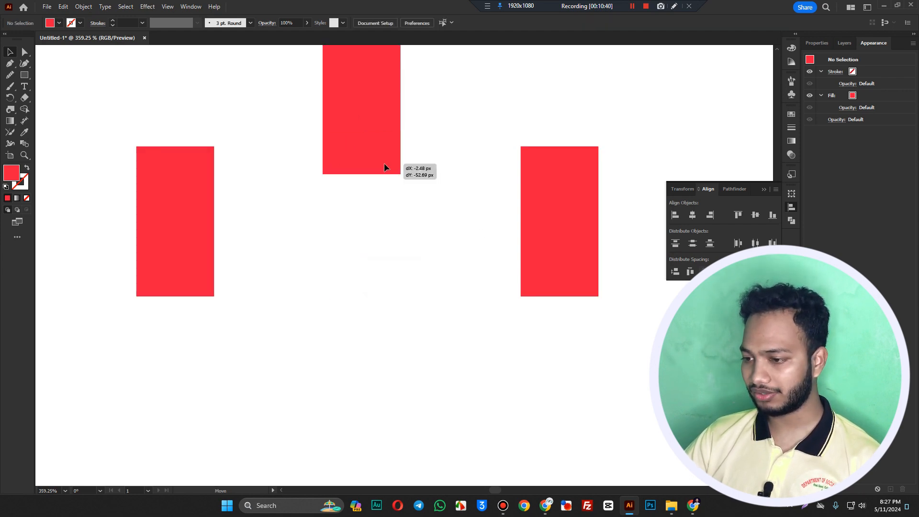
pyautogui.moveTo(148, 95); pyautogui.dragTo(326, 223)
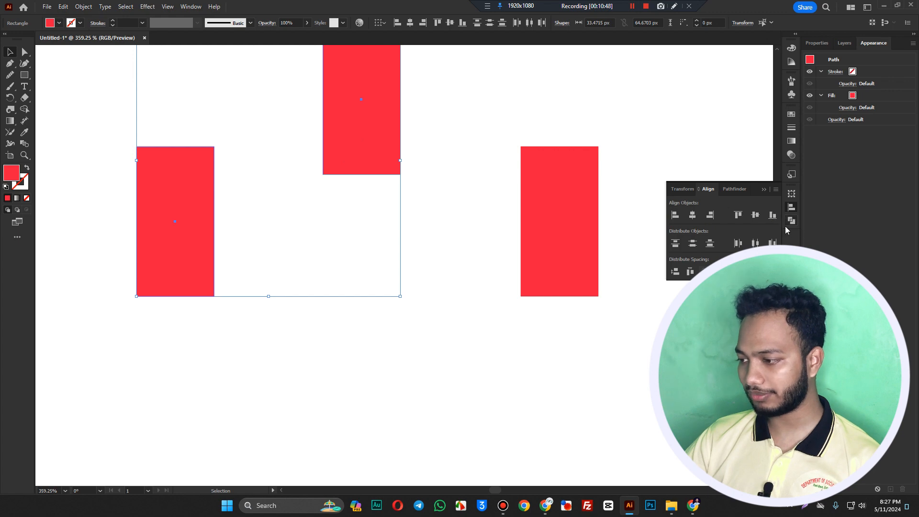
pyautogui.click(738, 215)
pyautogui.moveTo(345, 73); pyautogui.dragTo(341, 183)
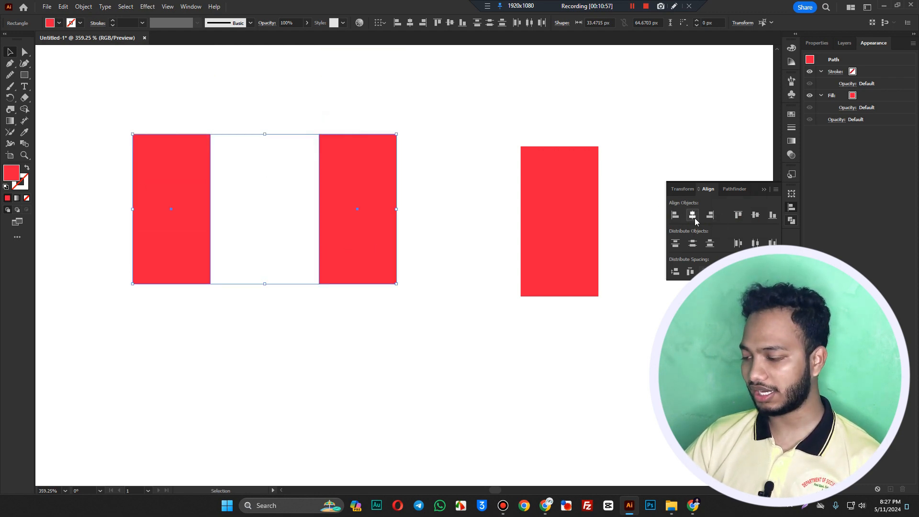
# - Rearrange the three red rectangles into a loose vertical column with uneven gaps
pyautogui.click(372, 332)
pyautogui.moveTo(354, 252); pyautogui.dragTo(337, 200)
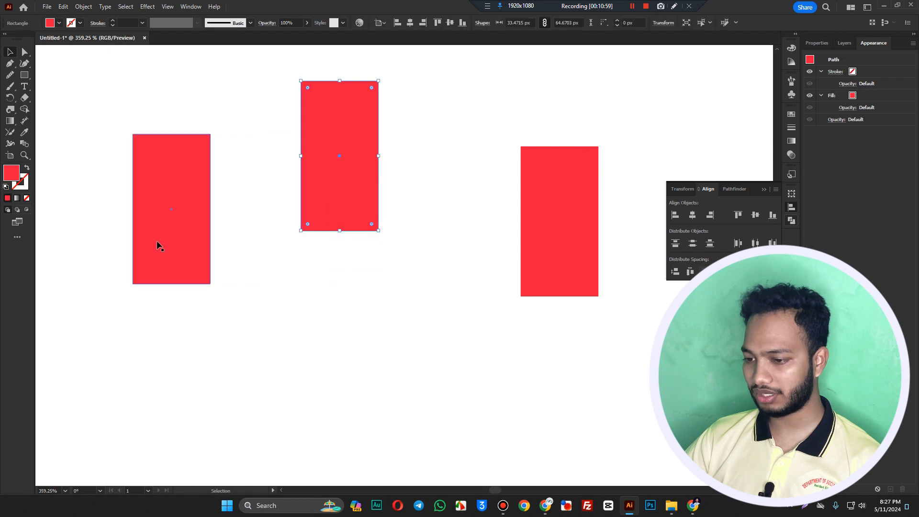
pyautogui.moveTo(187, 227); pyautogui.dragTo(363, 365)
pyautogui.moveTo(487, 254); pyautogui.dragTo(493, 365)
pyautogui.moveTo(544, 355); pyautogui.dragTo(318, 120)
pyautogui.moveTo(492, 196); pyautogui.dragTo(425, 209)
pyautogui.moveTo(472, 144); pyautogui.dragTo(495, 230)
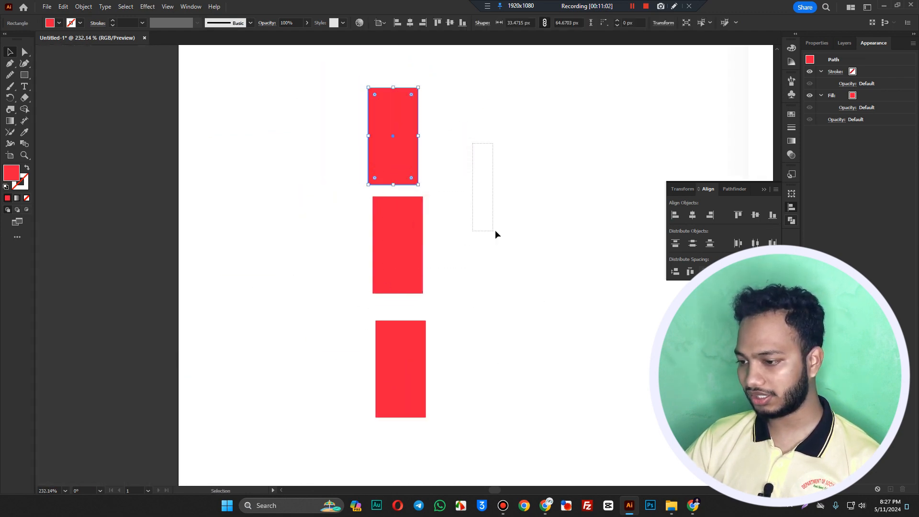
# - Offset the top rectangle to the left, and align all three rectangles by their horizontal centers
pyautogui.moveTo(403, 139); pyautogui.dragTo(345, 142)
pyautogui.moveTo(487, 146); pyautogui.dragTo(277, 397)
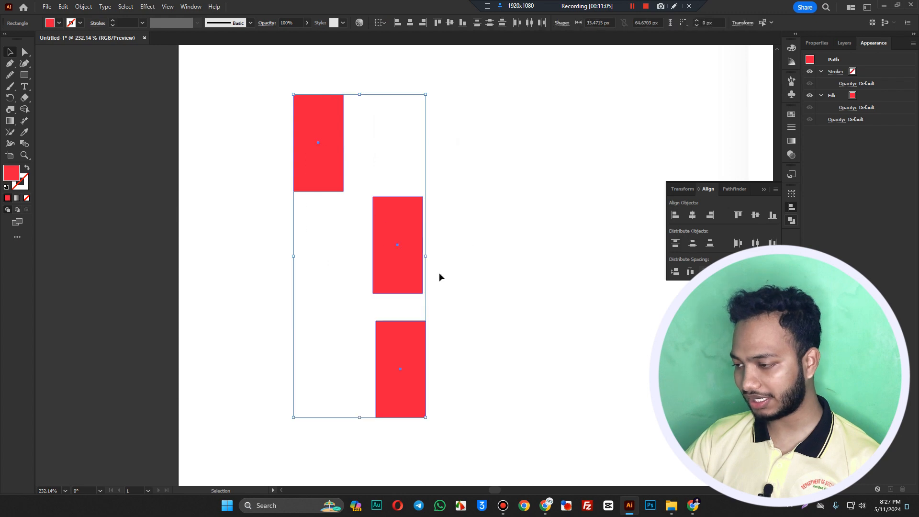
pyautogui.click(692, 216)
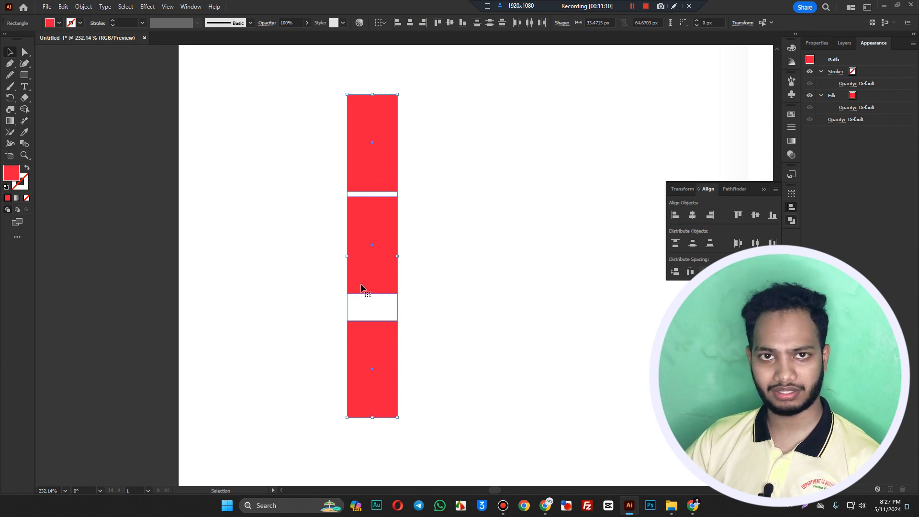
# - Distribute equal vertical spacing between the stacked rectangles, move the column slightly right, and deselect it
pyautogui.click(676, 272)
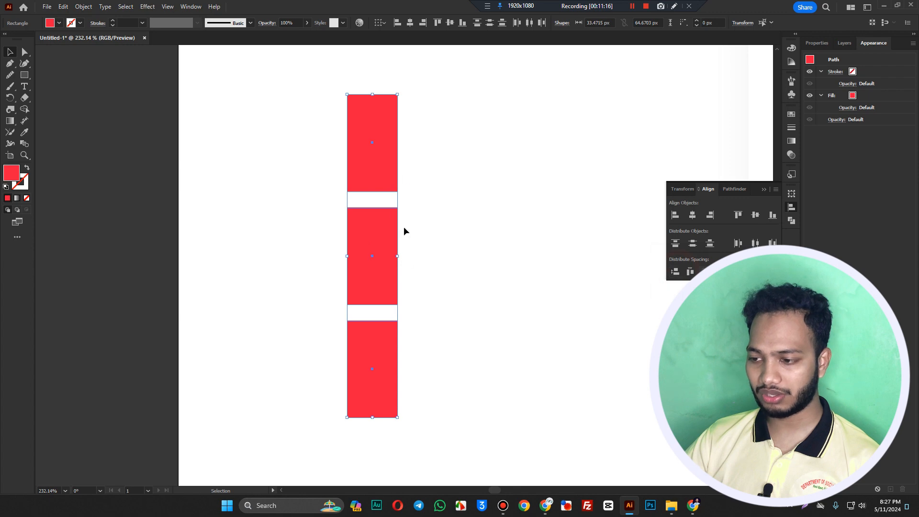
pyautogui.moveTo(366, 341); pyautogui.dragTo(408, 344)
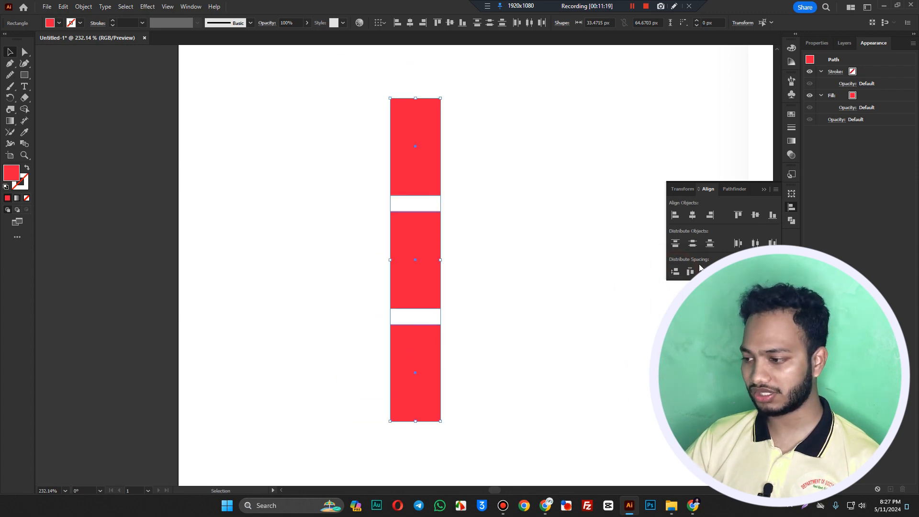
pyautogui.click(582, 214)
pyautogui.moveTo(561, 132); pyautogui.dragTo(463, 312)
# - Look through the Transform, Align and Pathfinder options in turn
pyautogui.click(692, 189)
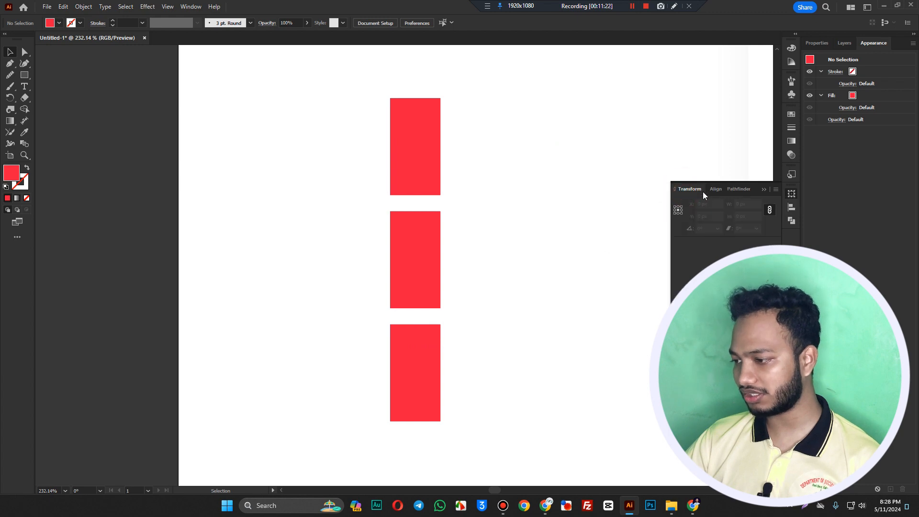
pyautogui.click(721, 188)
pyautogui.click(736, 188)
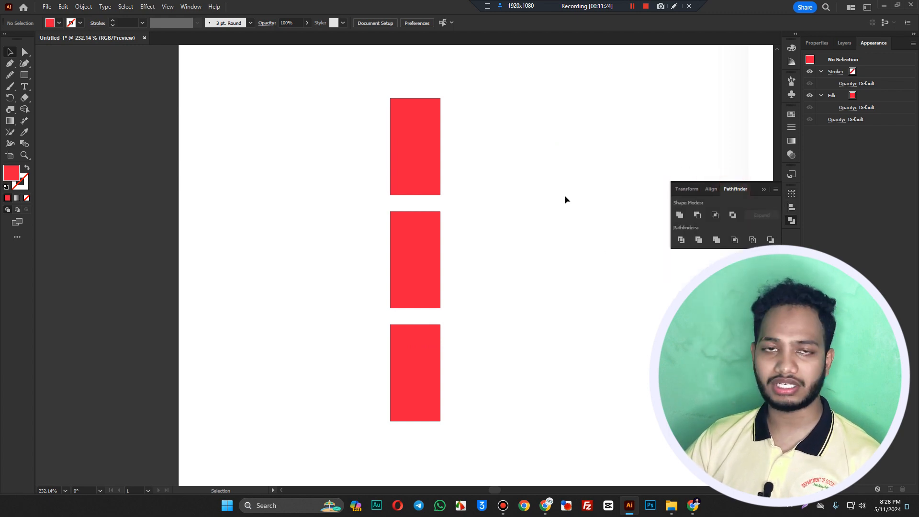
# - Select all three red rectangles in the column
pyautogui.moveTo(553, 153); pyautogui.dragTo(329, 398)
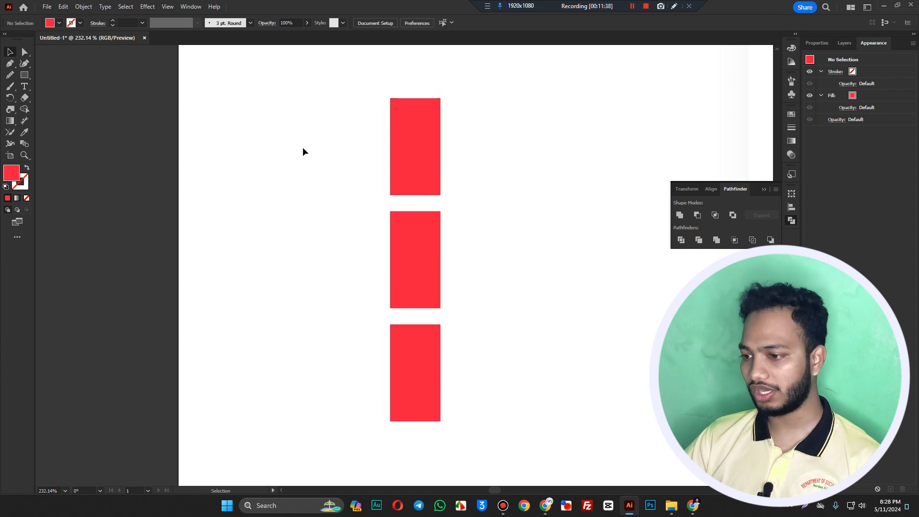
pyautogui.moveTo(310, 131); pyautogui.dragTo(580, 367)
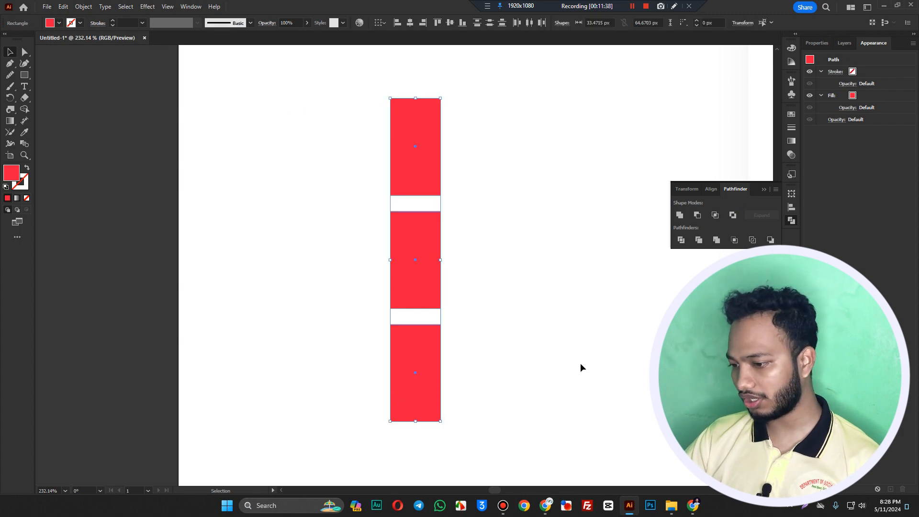
pyautogui.moveTo(615, 336); pyautogui.dragTo(498, 337)
pyautogui.moveTo(609, 349); pyautogui.dragTo(354, 339)
pyautogui.moveTo(485, 336); pyautogui.dragTo(454, 335)
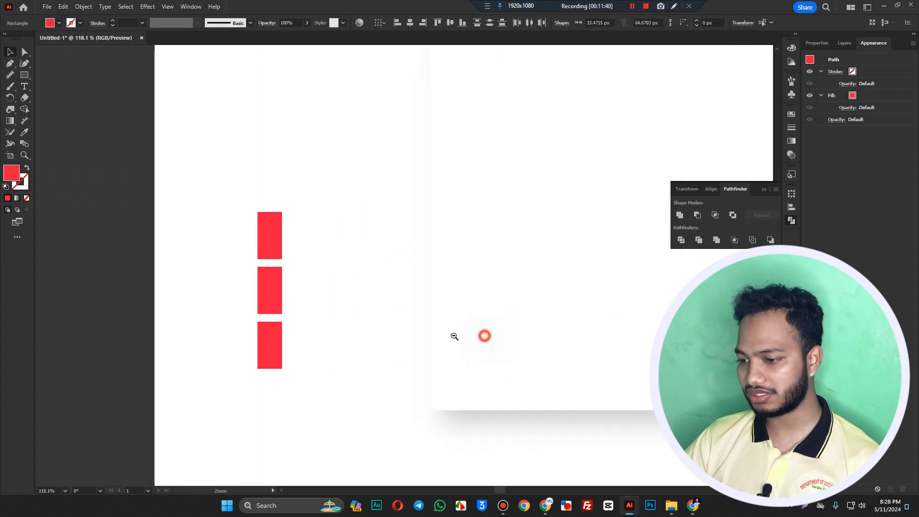